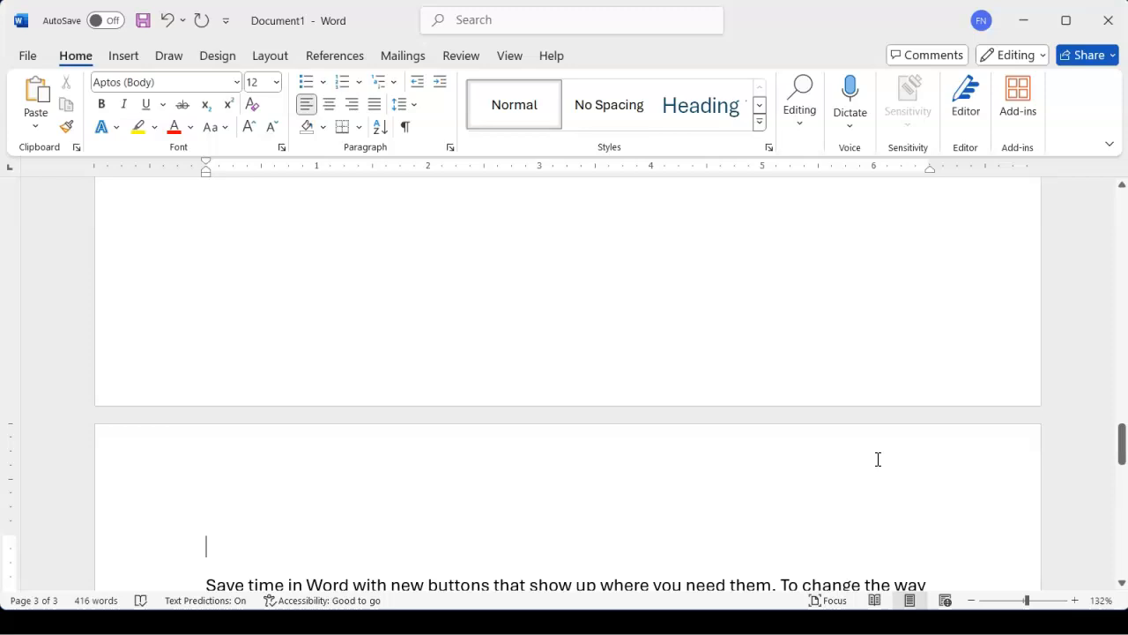
Step: Set the document zoom so that one whole page fits in the window
{"action": "scroll", "coordinate": [878, 459], "scroll_direction": "up", "scroll_amount": 6}
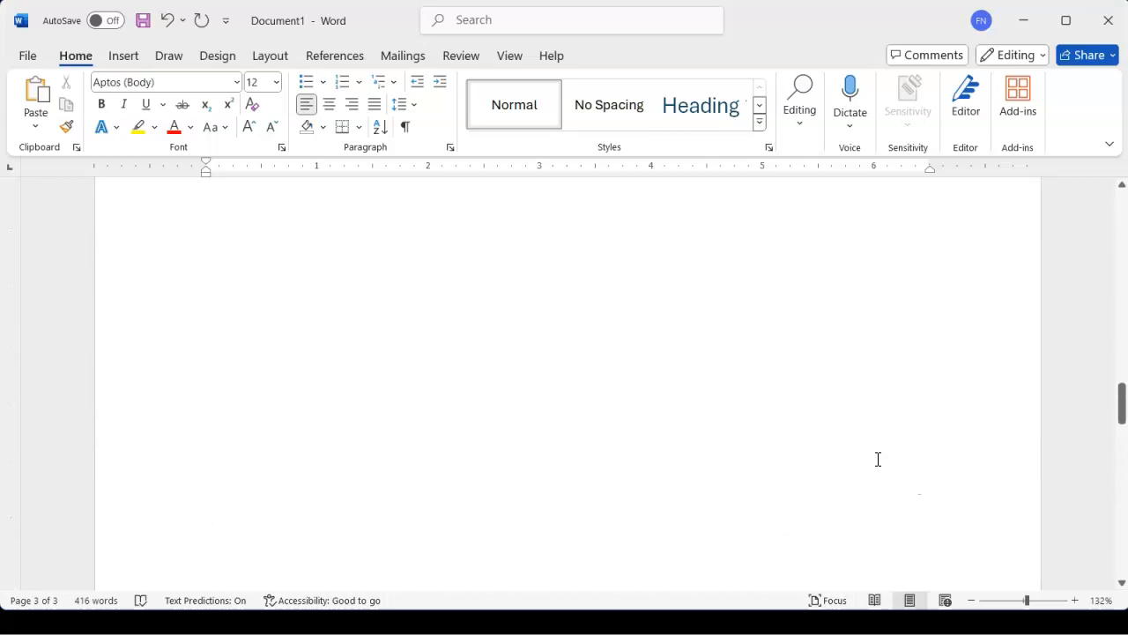
{"action": "scroll", "coordinate": [878, 459], "scroll_direction": "up", "scroll_amount": 3}
{"action": "scroll", "coordinate": [878, 460], "scroll_direction": "down", "scroll_amount": 1}
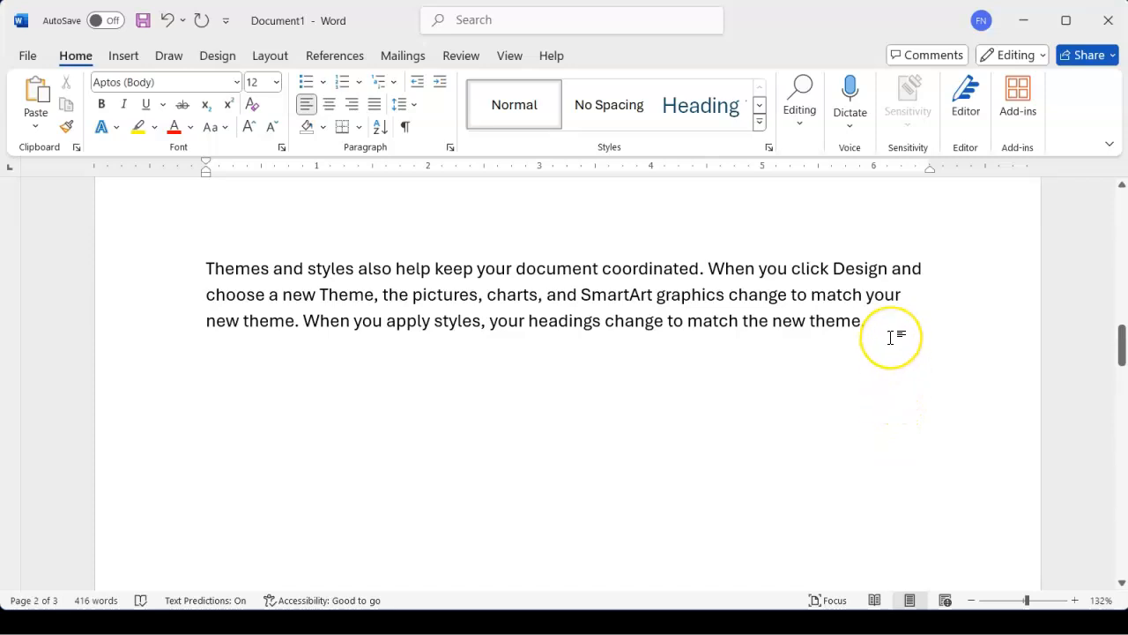
{"action": "scroll", "coordinate": [890, 338], "scroll_direction": "up", "scroll_amount": 6}
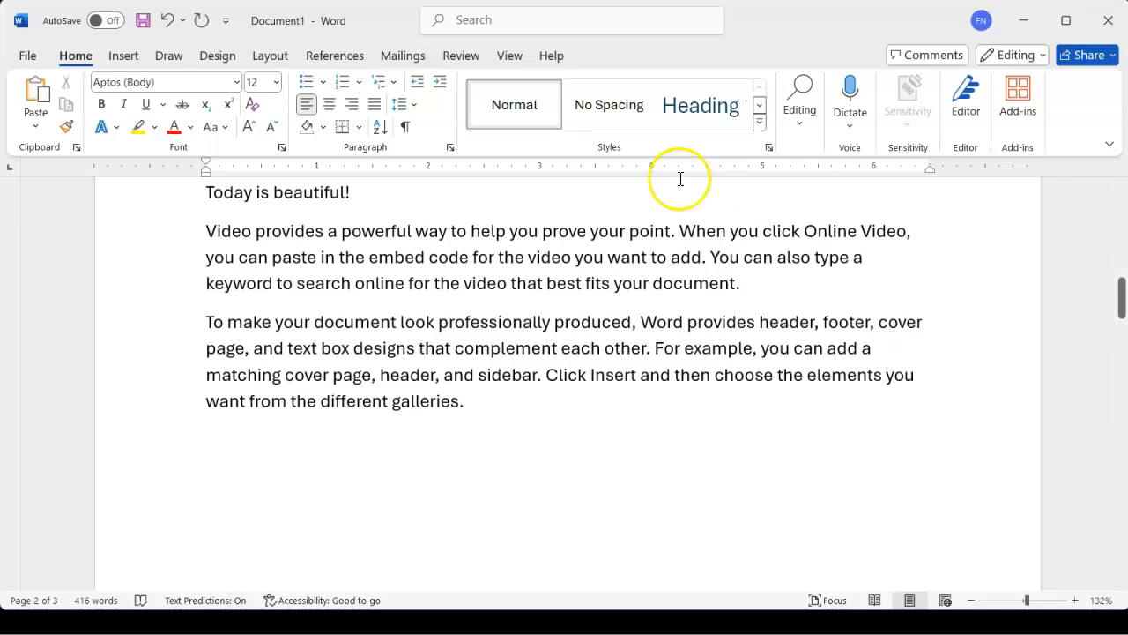
{"action": "left_click", "coordinate": [508, 59]}
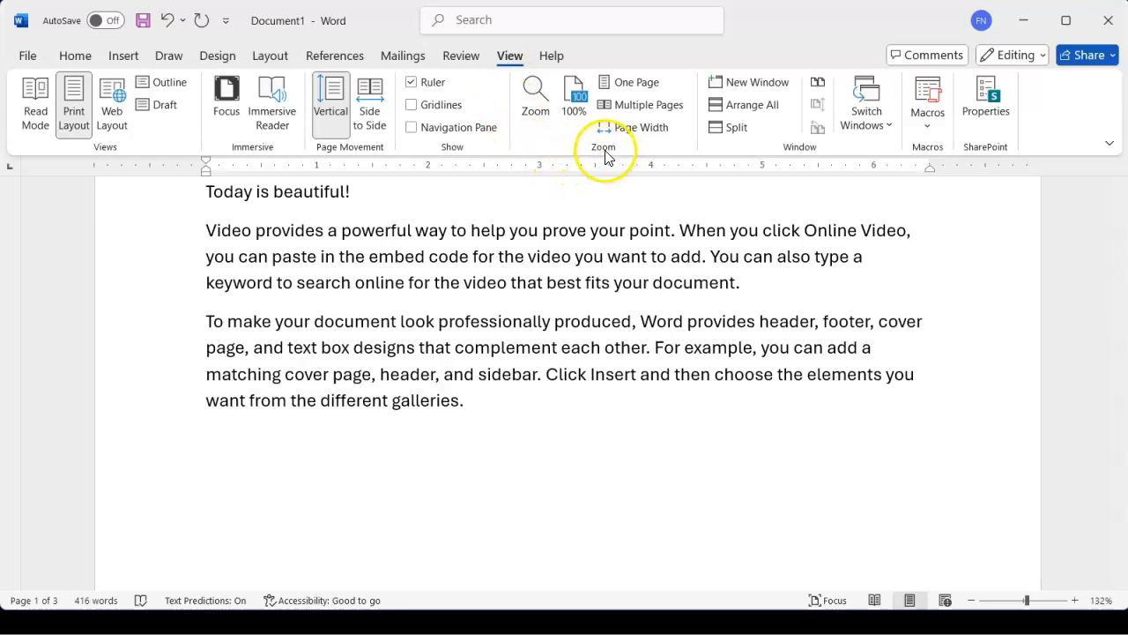
{"action": "left_click", "coordinate": [635, 82]}
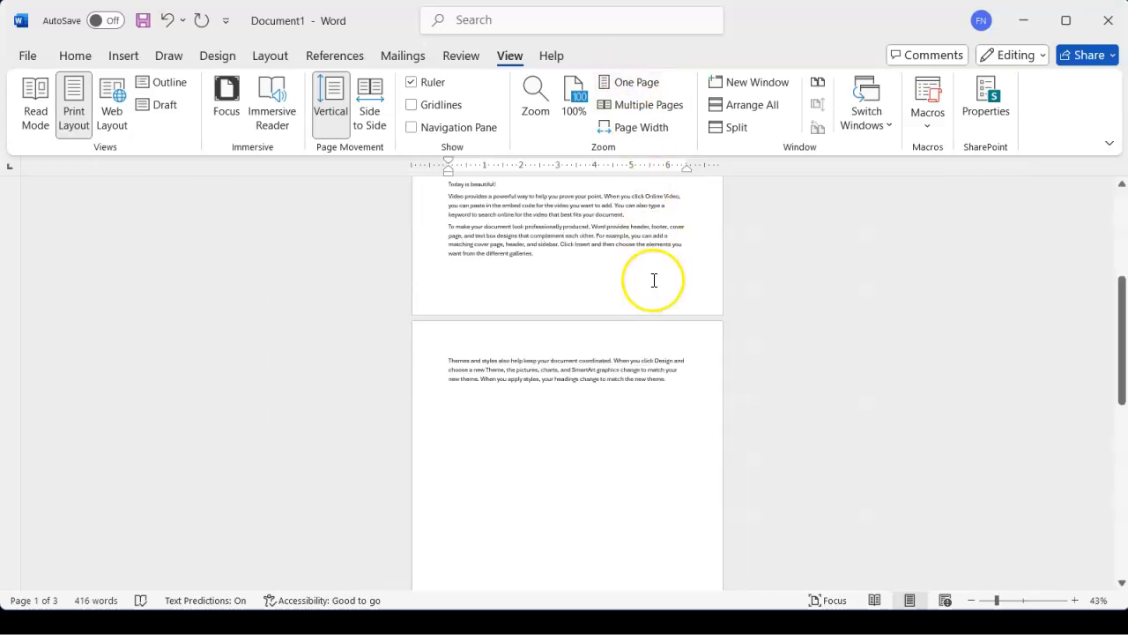
Step: Look over all three pages of the document, examining the text layout and the spacing between paragraphs and pages
{"action": "scroll", "coordinate": [654, 281], "scroll_direction": "up", "scroll_amount": 10}
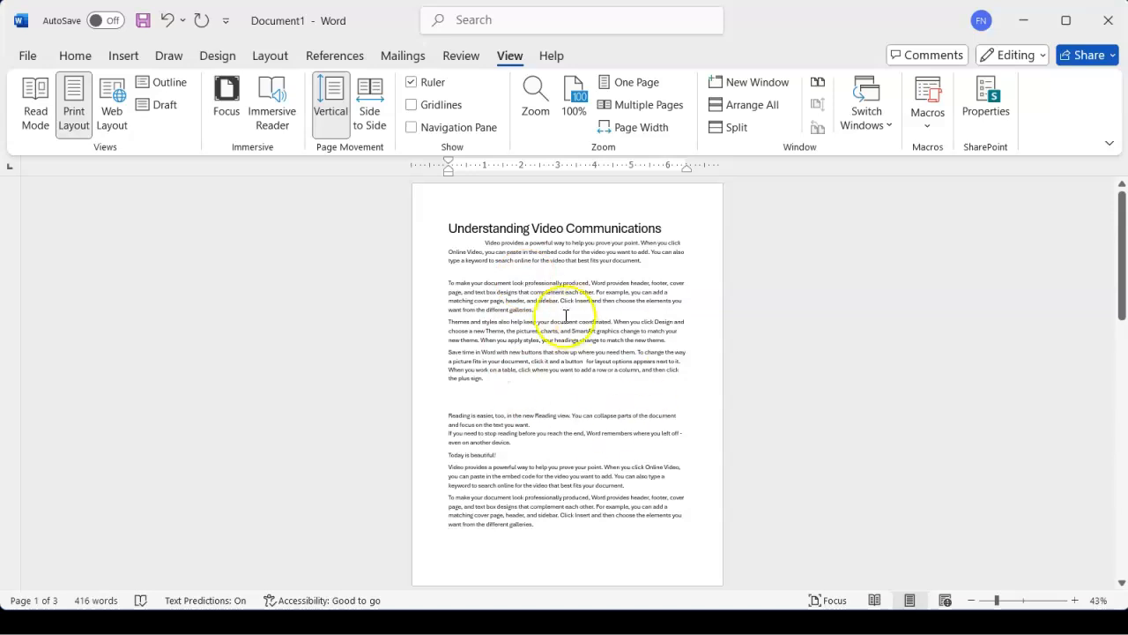
{"action": "scroll", "coordinate": [559, 310], "scroll_direction": "down", "scroll_amount": 5}
{"action": "scroll", "coordinate": [559, 320], "scroll_direction": "down", "scroll_amount": 10}
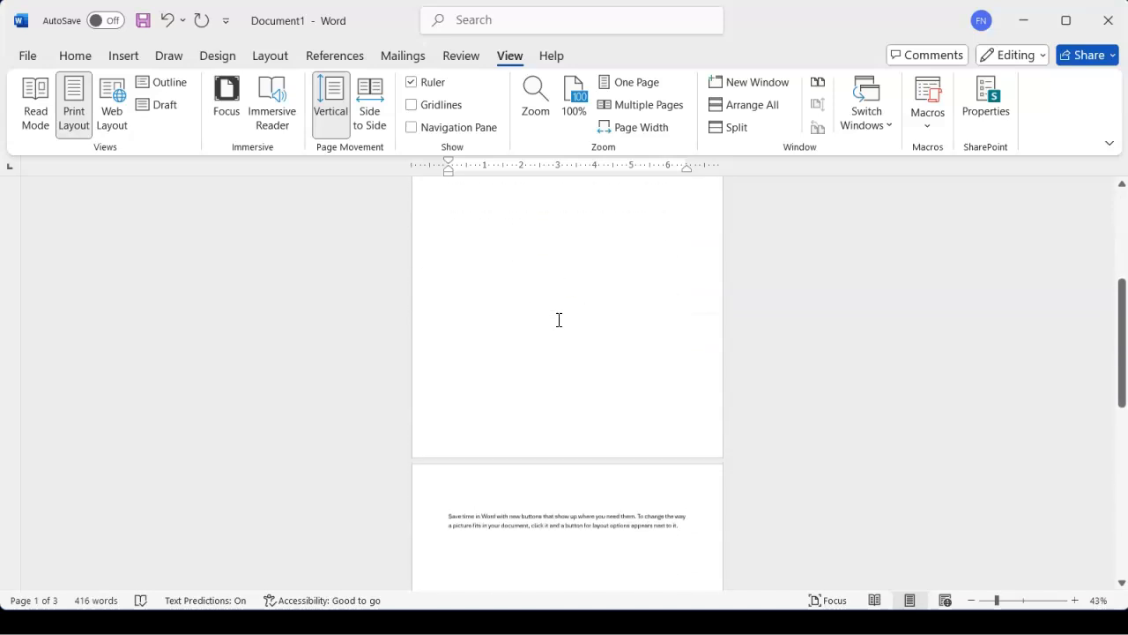
{"action": "scroll", "coordinate": [559, 320], "scroll_direction": "up", "scroll_amount": 15}
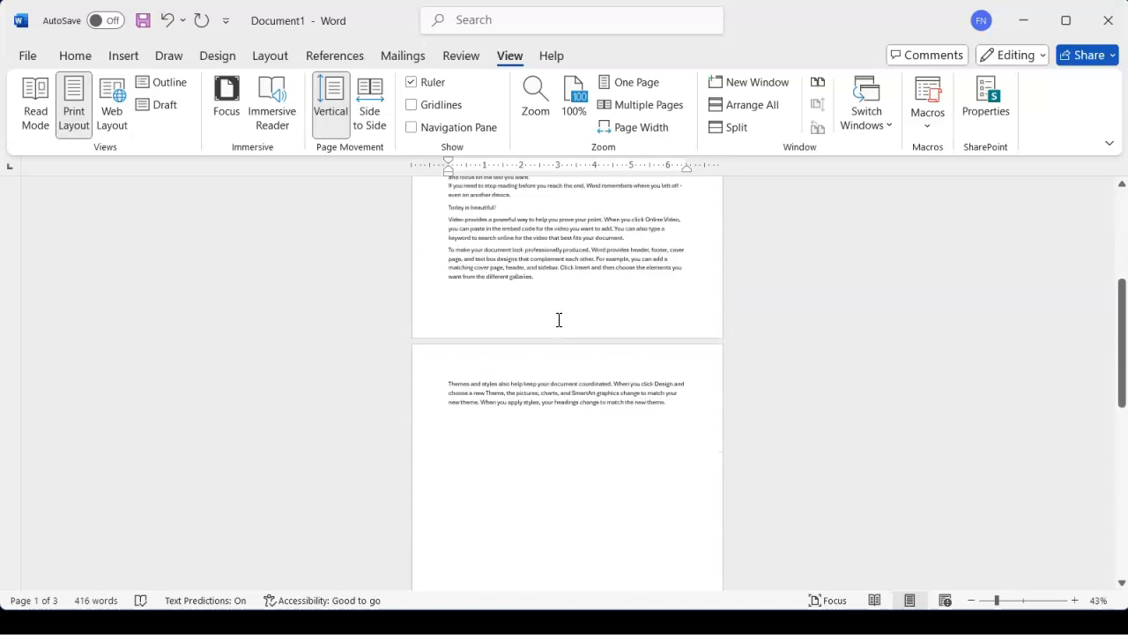
{"action": "scroll", "coordinate": [559, 320], "scroll_direction": "down", "scroll_amount": 1}
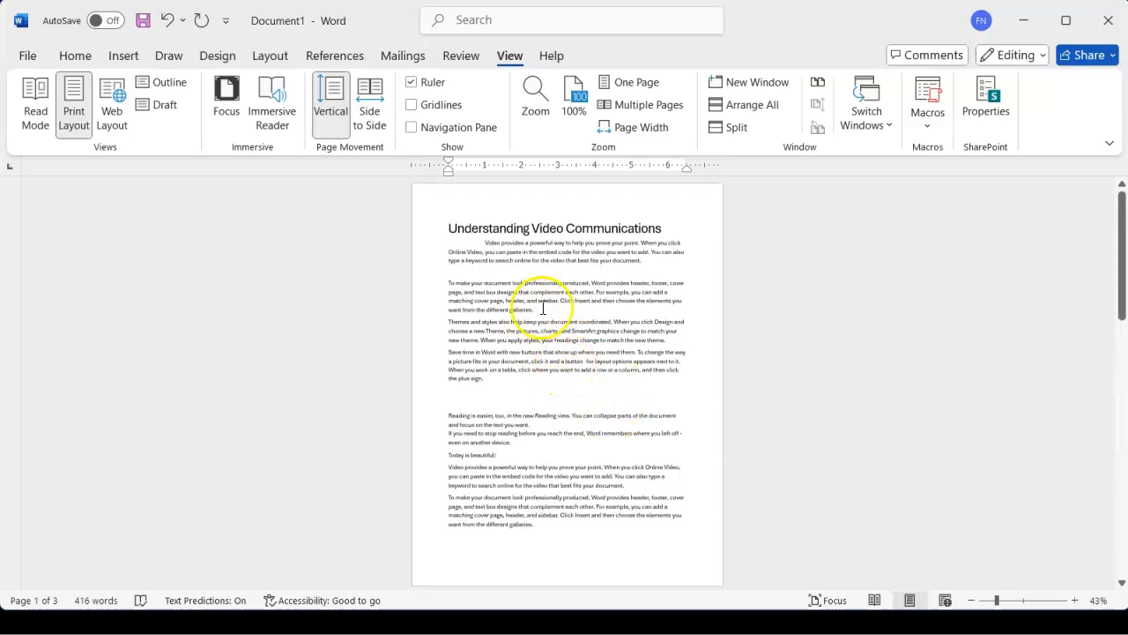
{"action": "scroll", "coordinate": [582, 292], "scroll_direction": "down", "scroll_amount": 3}
{"action": "scroll", "coordinate": [582, 293], "scroll_direction": "up", "scroll_amount": 3}
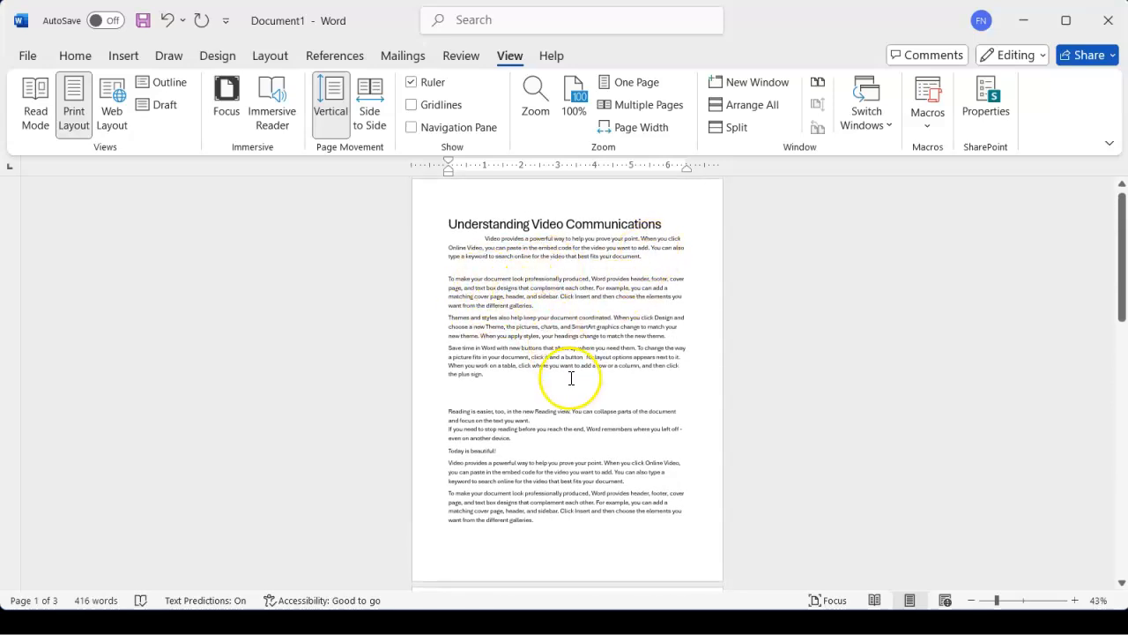
{"action": "scroll", "coordinate": [570, 378], "scroll_direction": "down", "scroll_amount": 1}
{"action": "scroll", "coordinate": [571, 378], "scroll_direction": "down", "scroll_amount": 6}
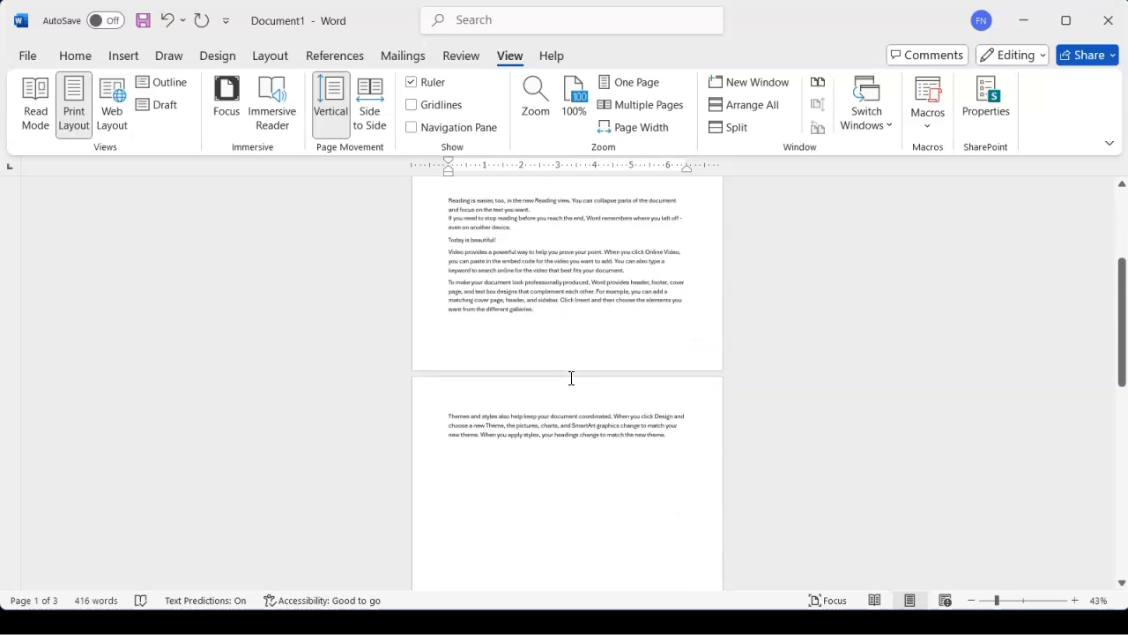
{"action": "scroll", "coordinate": [571, 377], "scroll_direction": "down", "scroll_amount": 2}
{"action": "scroll", "coordinate": [572, 377], "scroll_direction": "up", "scroll_amount": 3}
{"action": "scroll", "coordinate": [571, 377], "scroll_direction": "down", "scroll_amount": 4}
{"action": "scroll", "coordinate": [571, 377], "scroll_direction": "up", "scroll_amount": 4}
{"action": "scroll", "coordinate": [571, 377], "scroll_direction": "down", "scroll_amount": 8}
{"action": "scroll", "coordinate": [571, 378], "scroll_direction": "down", "scroll_amount": 4}
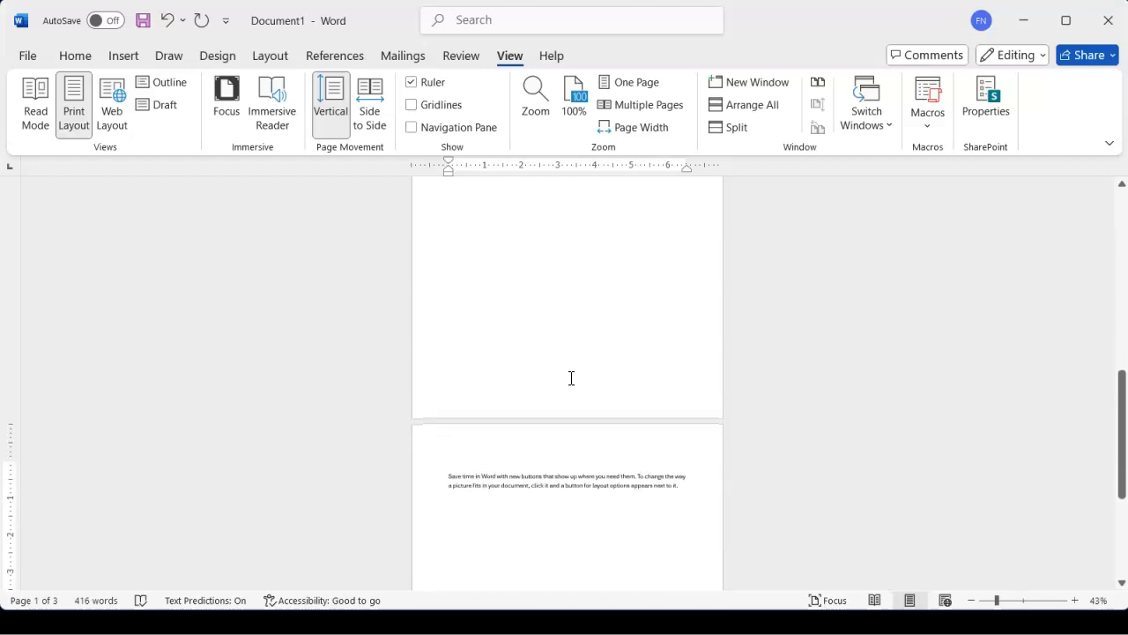
{"action": "scroll", "coordinate": [569, 379], "scroll_direction": "up", "scroll_amount": 15}
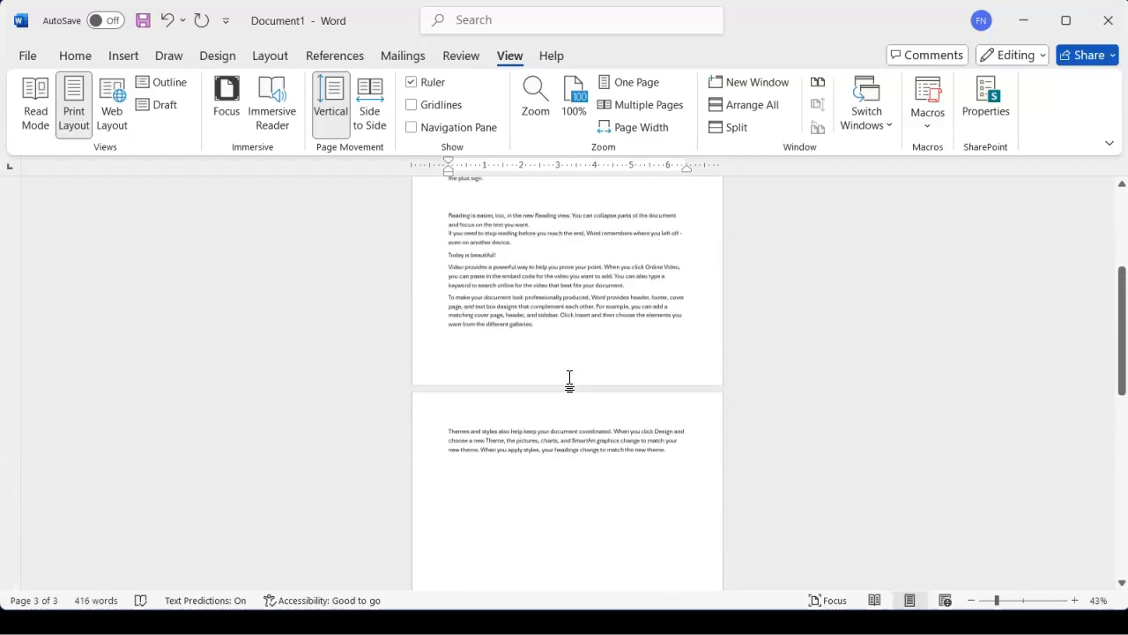
{"action": "scroll", "coordinate": [570, 381], "scroll_direction": "up", "scroll_amount": 3}
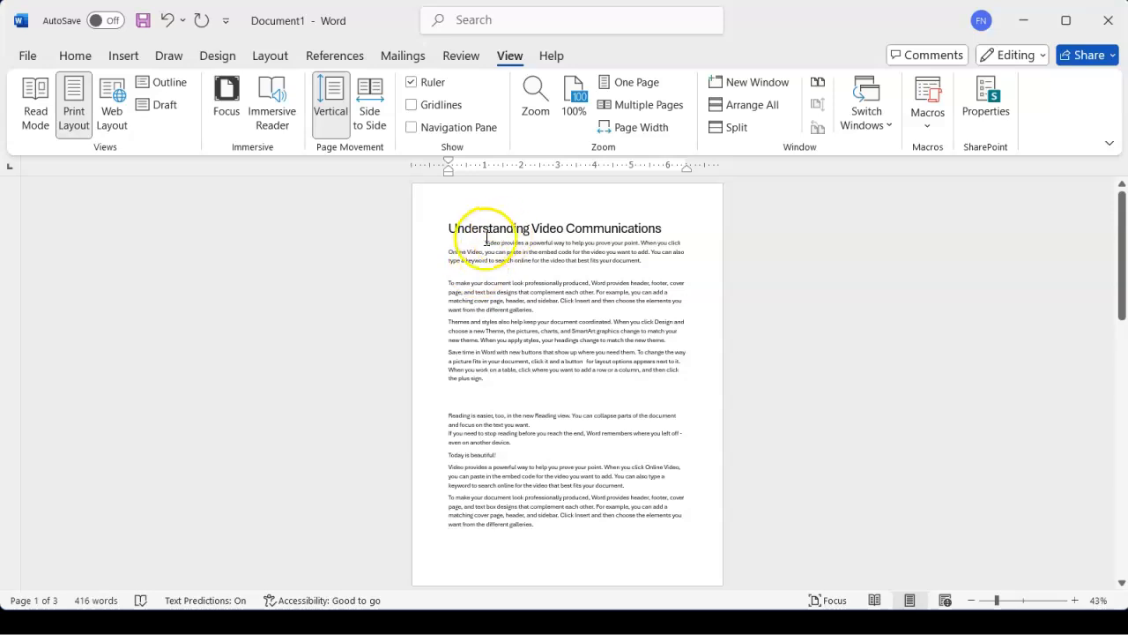
Step: Examine where the text ends on the first page and how the short paragraphs sit on pages two and three
{"action": "scroll", "coordinate": [507, 348], "scroll_direction": "down", "scroll_amount": 3}
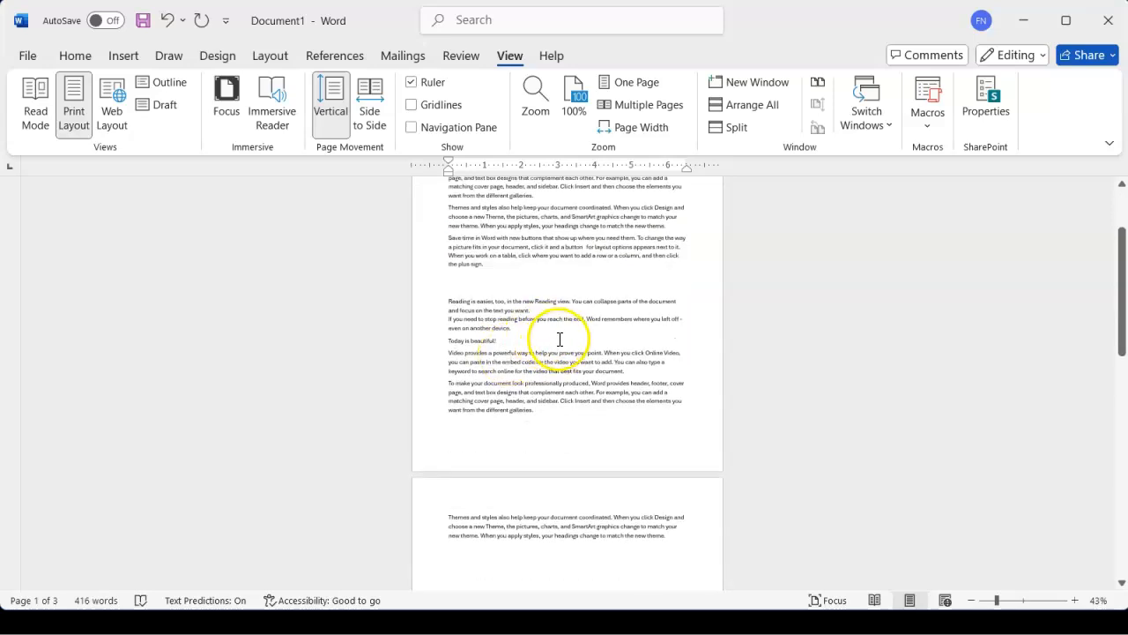
{"action": "scroll", "coordinate": [560, 340], "scroll_direction": "down", "scroll_amount": 5}
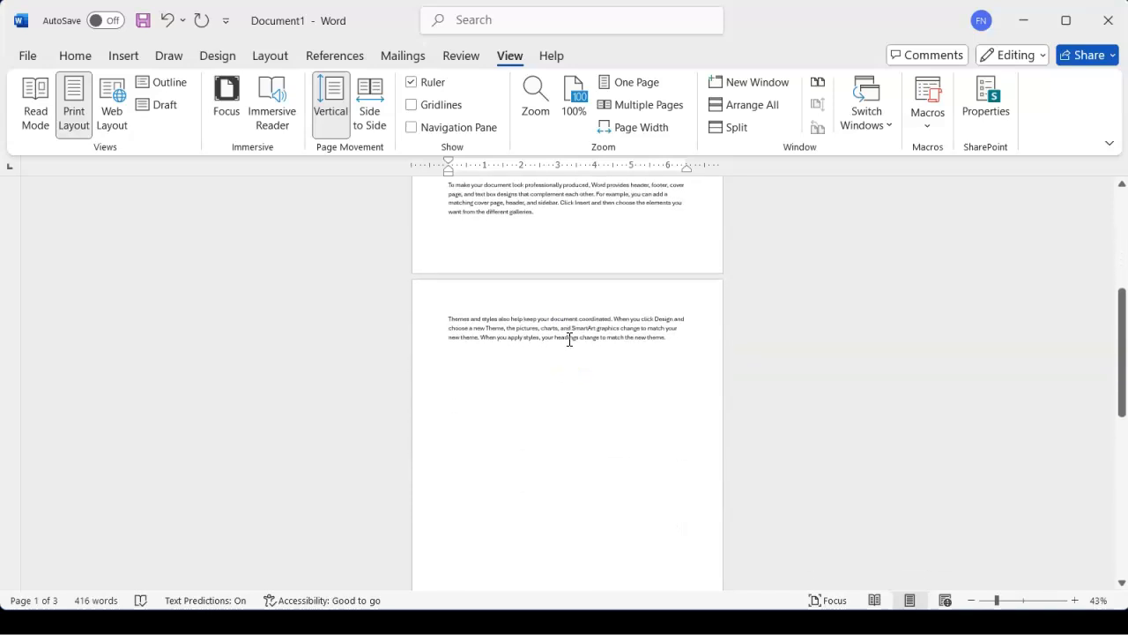
{"action": "scroll", "coordinate": [569, 339], "scroll_direction": "down", "scroll_amount": 1}
{"action": "scroll", "coordinate": [570, 340], "scroll_direction": "up", "scroll_amount": 1}
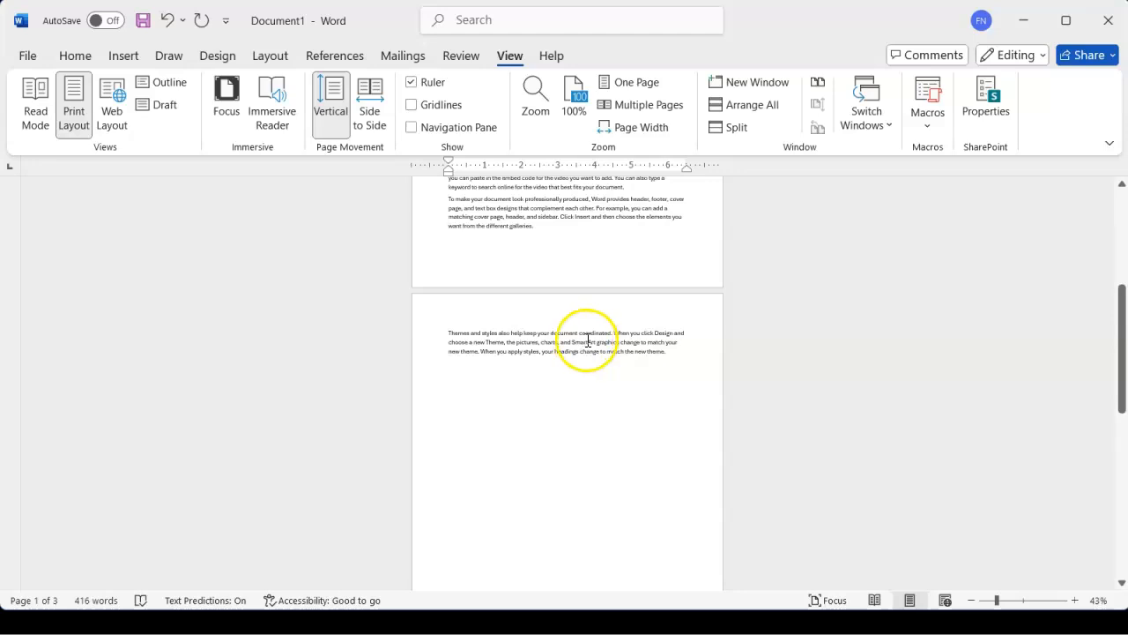
{"action": "scroll", "coordinate": [588, 341], "scroll_direction": "down", "scroll_amount": 4}
{"action": "scroll", "coordinate": [587, 341], "scroll_direction": "down", "scroll_amount": 4}
{"action": "scroll", "coordinate": [588, 341], "scroll_direction": "down", "scroll_amount": 1}
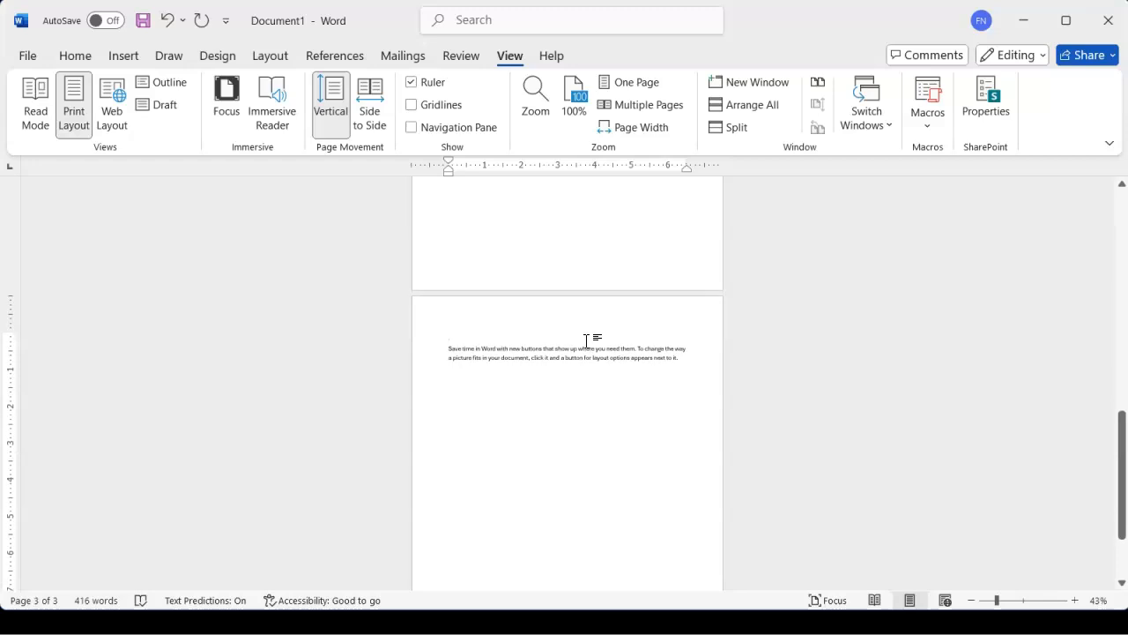
{"action": "scroll", "coordinate": [587, 341], "scroll_direction": "up", "scroll_amount": 6}
{"action": "scroll", "coordinate": [587, 341], "scroll_direction": "down", "scroll_amount": 2}
{"action": "scroll", "coordinate": [587, 341], "scroll_direction": "up", "scroll_amount": 2}
{"action": "scroll", "coordinate": [586, 341], "scroll_direction": "down", "scroll_amount": 1}
{"action": "scroll", "coordinate": [586, 341], "scroll_direction": "up", "scroll_amount": 7}
{"action": "scroll", "coordinate": [587, 341], "scroll_direction": "down", "scroll_amount": 3}
{"action": "scroll", "coordinate": [586, 341], "scroll_direction": "up", "scroll_amount": 1}
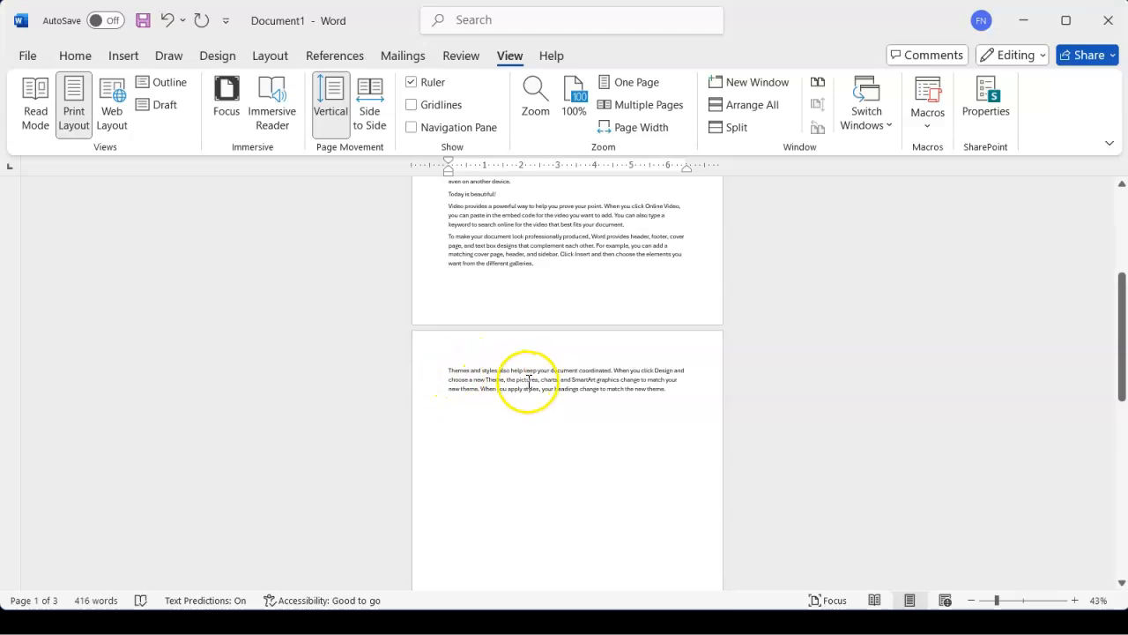
{"action": "scroll", "coordinate": [540, 375], "scroll_direction": "down", "scroll_amount": 5}
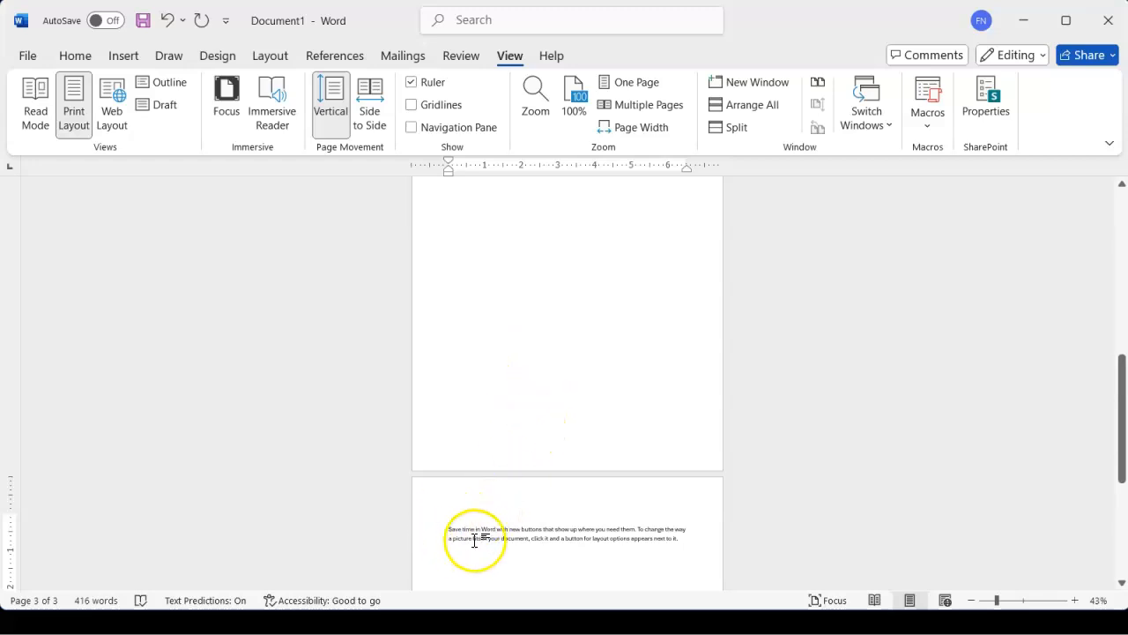
{"action": "scroll", "coordinate": [485, 533], "scroll_direction": "down", "scroll_amount": 1}
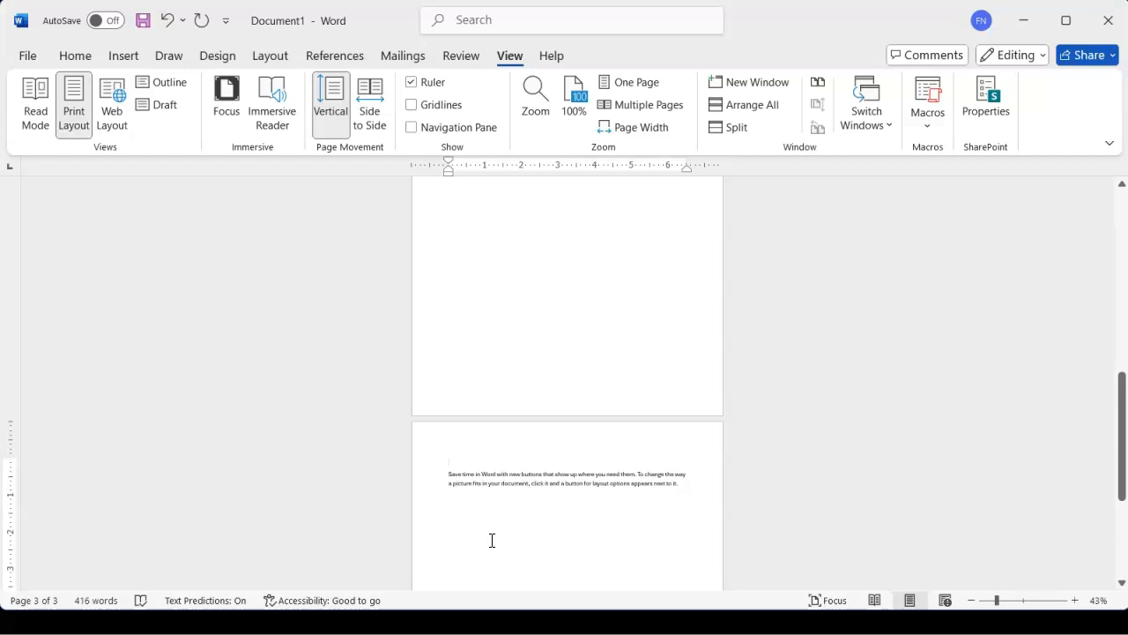
{"action": "scroll", "coordinate": [492, 540], "scroll_direction": "up", "scroll_amount": 3}
{"action": "scroll", "coordinate": [492, 539], "scroll_direction": "up", "scroll_amount": 3}
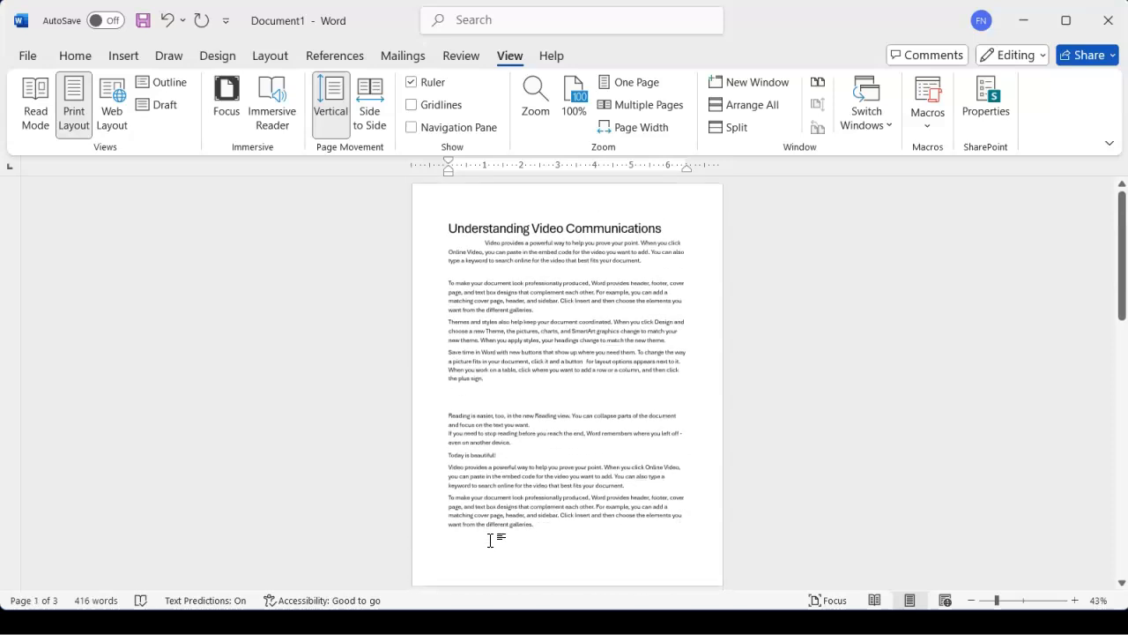
Step: Start saving the document and choose the folder Documents > BALC > Excel > Videos > NonPrintingCharacters as its location
{"action": "key", "text": "ctrl+s"}
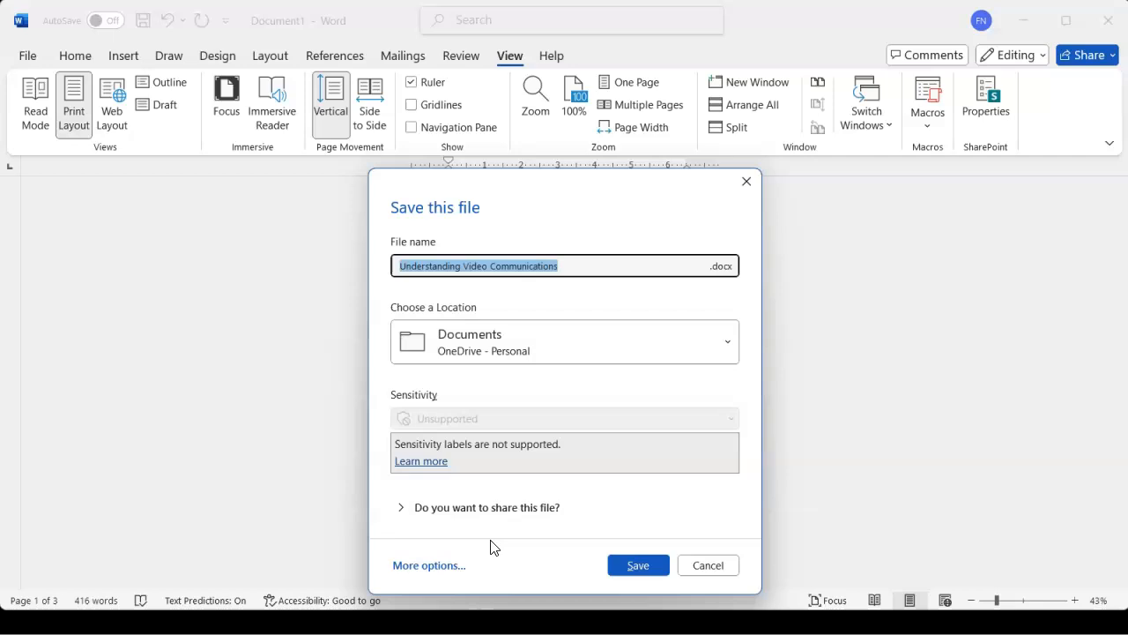
{"action": "left_click", "coordinate": [423, 565]}
{"action": "left_click", "coordinate": [223, 426]}
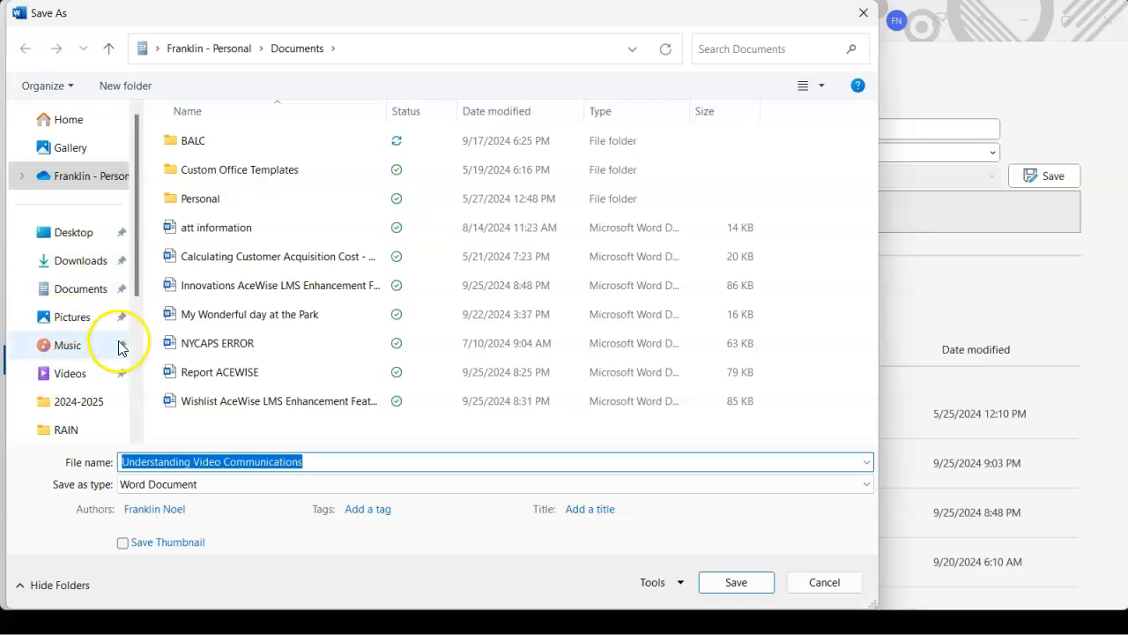
{"action": "double_click", "coordinate": [190, 151]}
{"action": "double_click", "coordinate": [190, 150]}
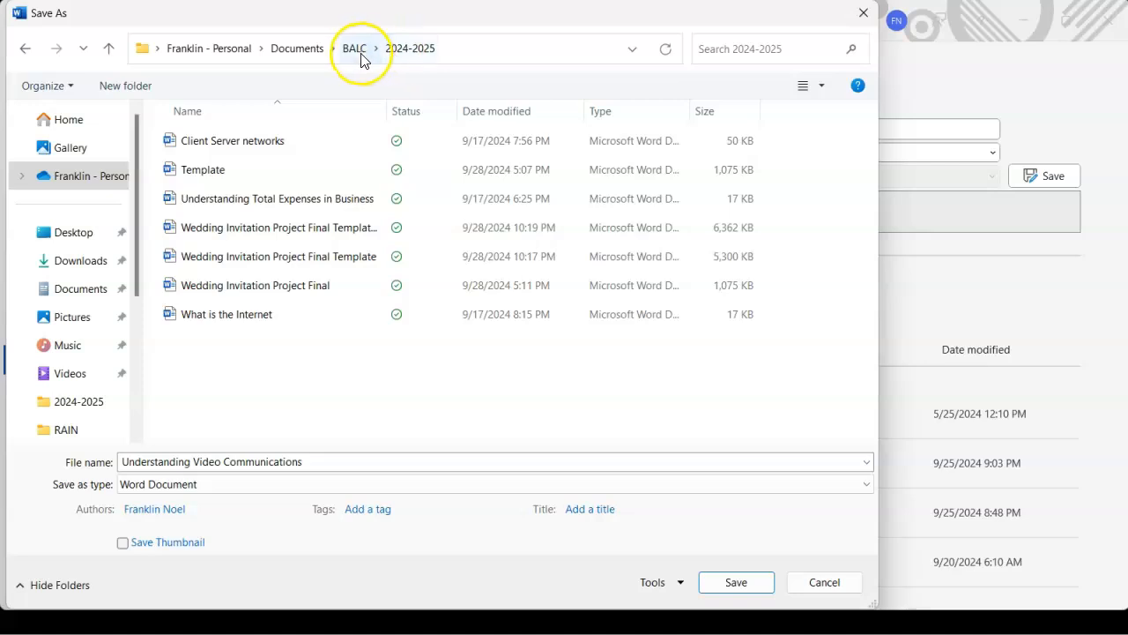
{"action": "left_click", "coordinate": [354, 53]}
{"action": "double_click", "coordinate": [196, 201]}
{"action": "double_click", "coordinate": [222, 146]}
{"action": "double_click", "coordinate": [219, 201]}
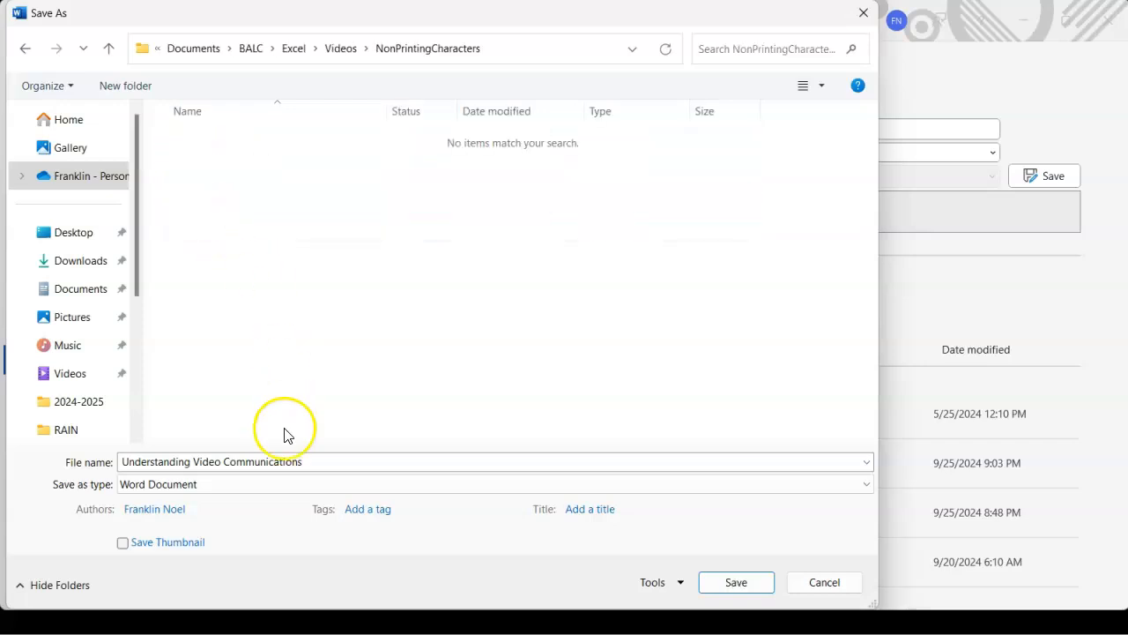
Step: Name the file "Understanding Video Communications Activity File" and save it as a Word document
{"action": "left_click", "coordinate": [308, 461]}
{"action": "double_click", "coordinate": [311, 462]}
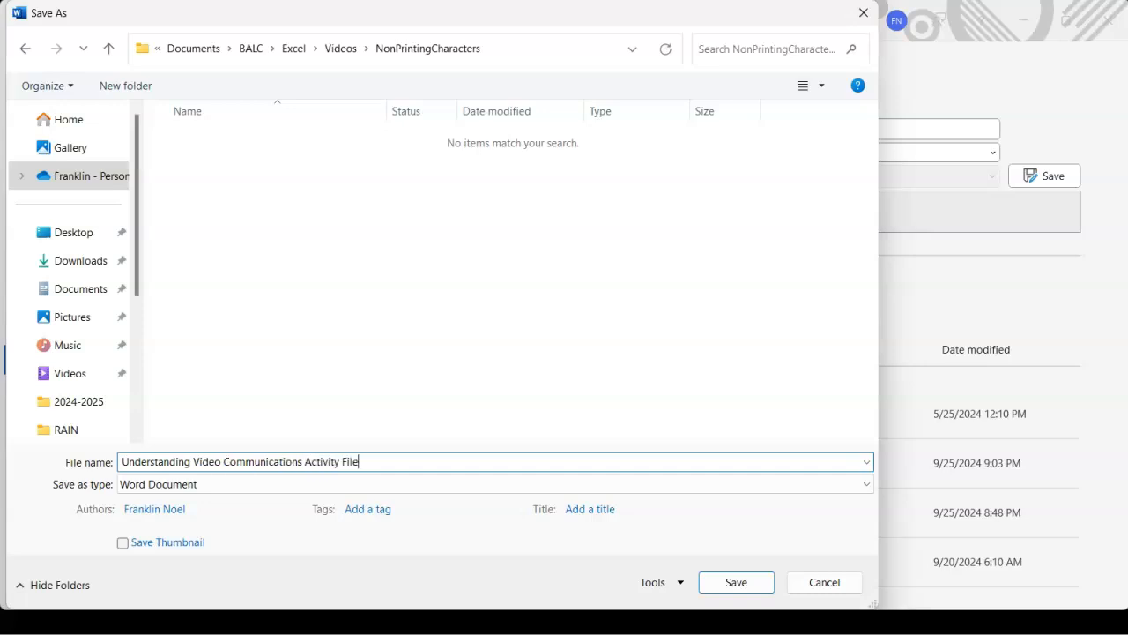
{"action": "key", "text": "ctrl+a"}
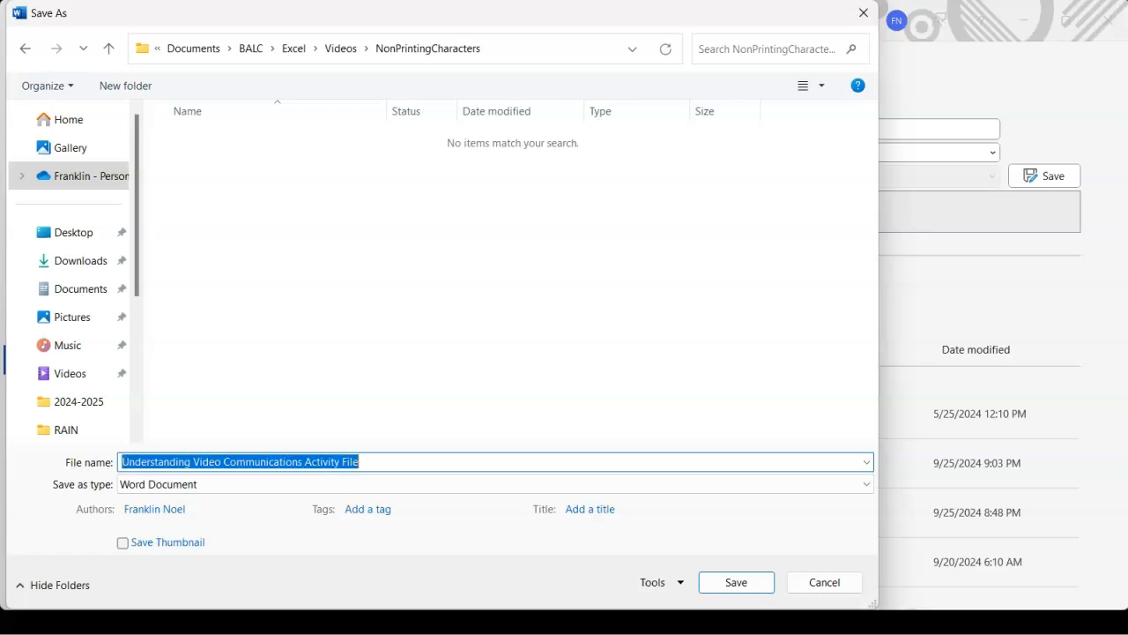
{"action": "key", "text": "Return"}
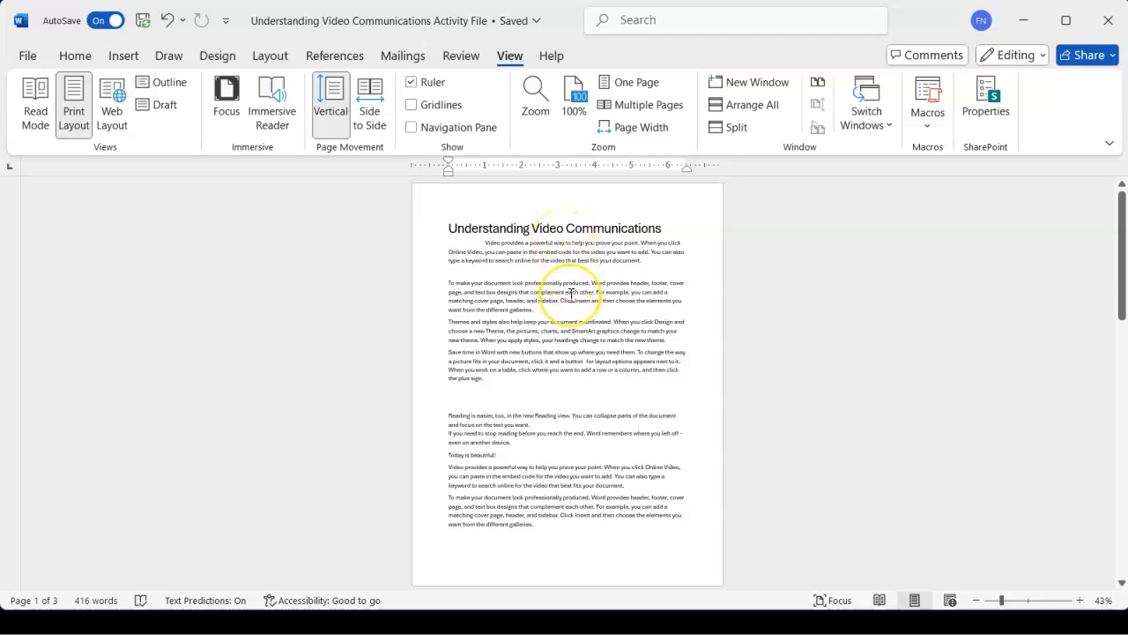
Step: Review the saved document from the first to the last page, checking the blank areas and the page count
{"action": "scroll", "coordinate": [571, 295], "scroll_direction": "down", "scroll_amount": 5}
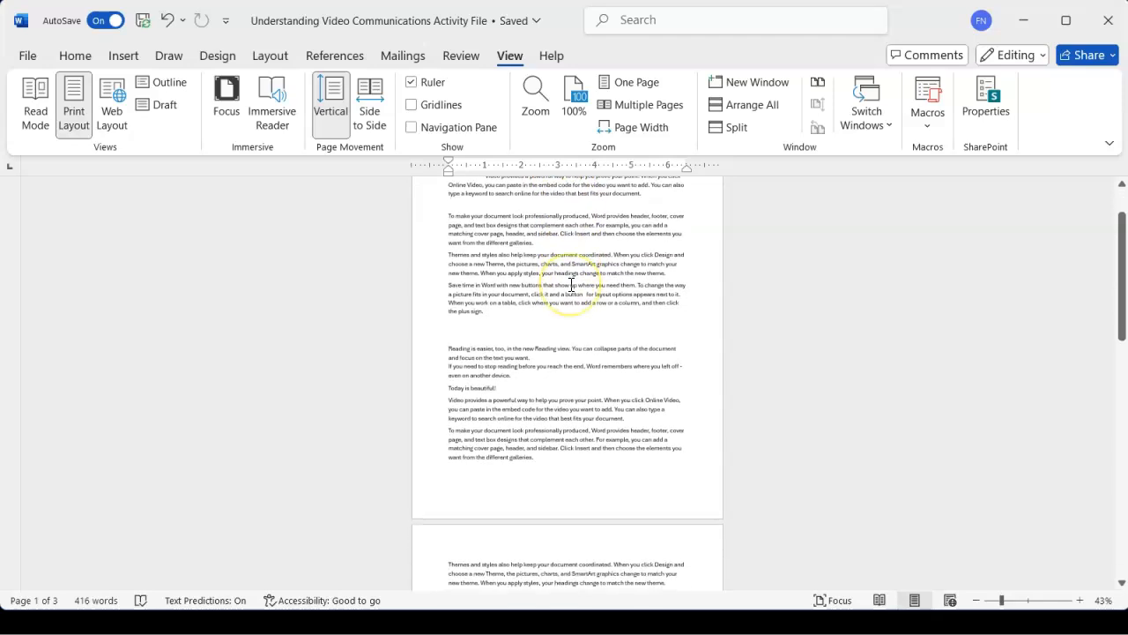
{"action": "scroll", "coordinate": [571, 284], "scroll_direction": "down", "scroll_amount": 15}
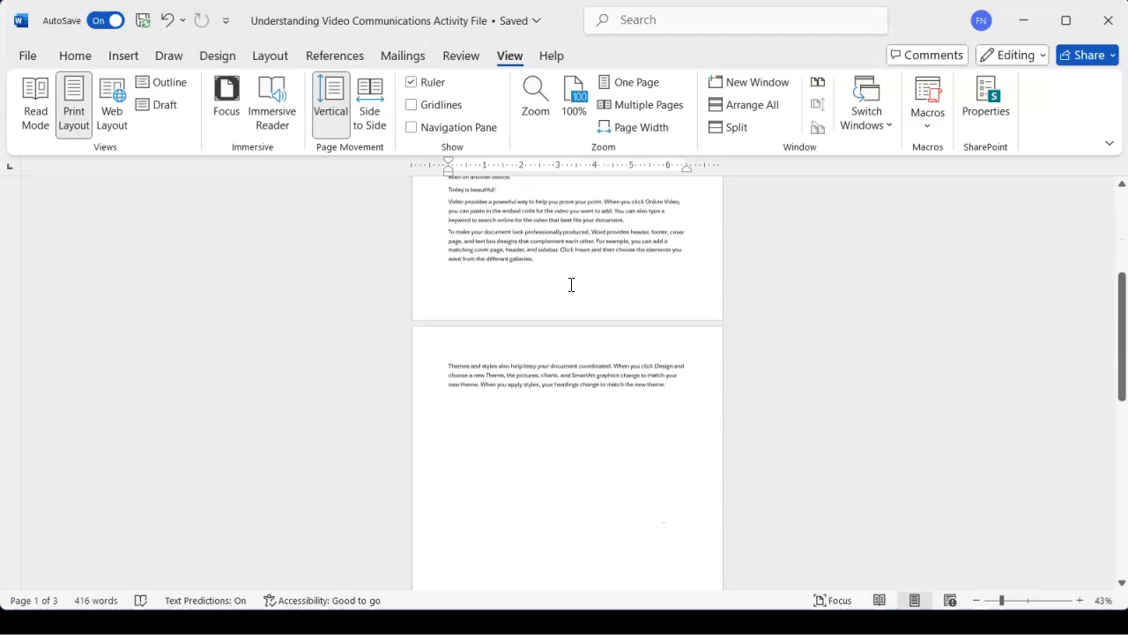
{"action": "scroll", "coordinate": [569, 288], "scroll_direction": "up", "scroll_amount": 5}
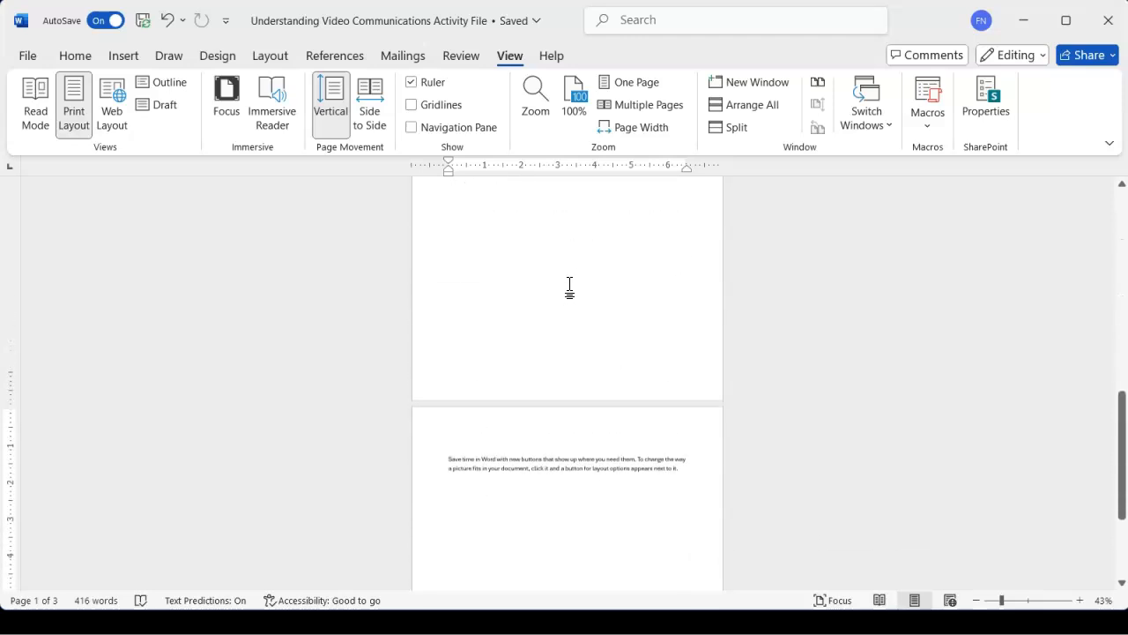
{"action": "scroll", "coordinate": [569, 287], "scroll_direction": "down", "scroll_amount": 10}
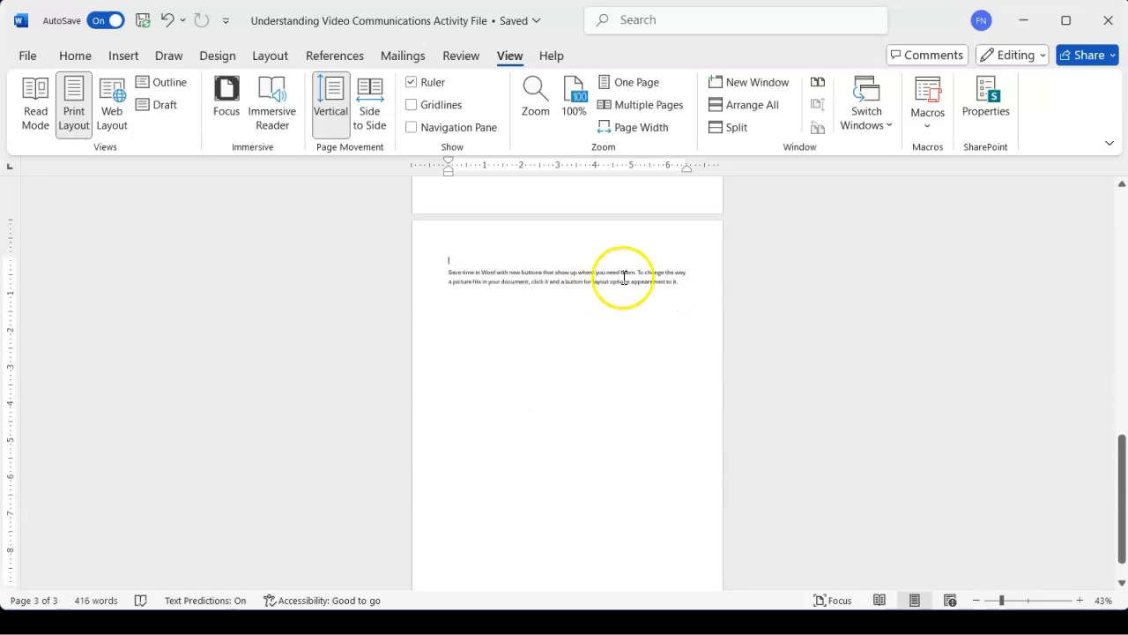
{"action": "scroll", "coordinate": [566, 383], "scroll_direction": "down", "scroll_amount": 2}
{"action": "scroll", "coordinate": [566, 384], "scroll_direction": "up", "scroll_amount": 3}
{"action": "scroll", "coordinate": [566, 384], "scroll_direction": "up", "scroll_amount": 2}
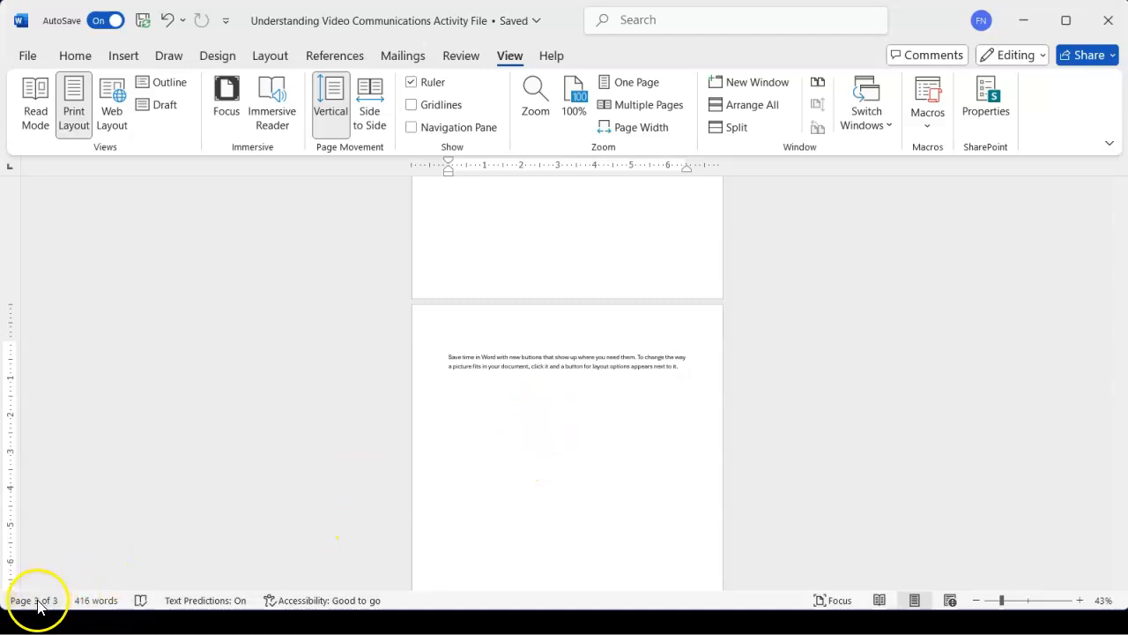
{"action": "scroll", "coordinate": [571, 308], "scroll_direction": "up", "scroll_amount": 3}
{"action": "scroll", "coordinate": [573, 306], "scroll_direction": "up", "scroll_amount": 8}
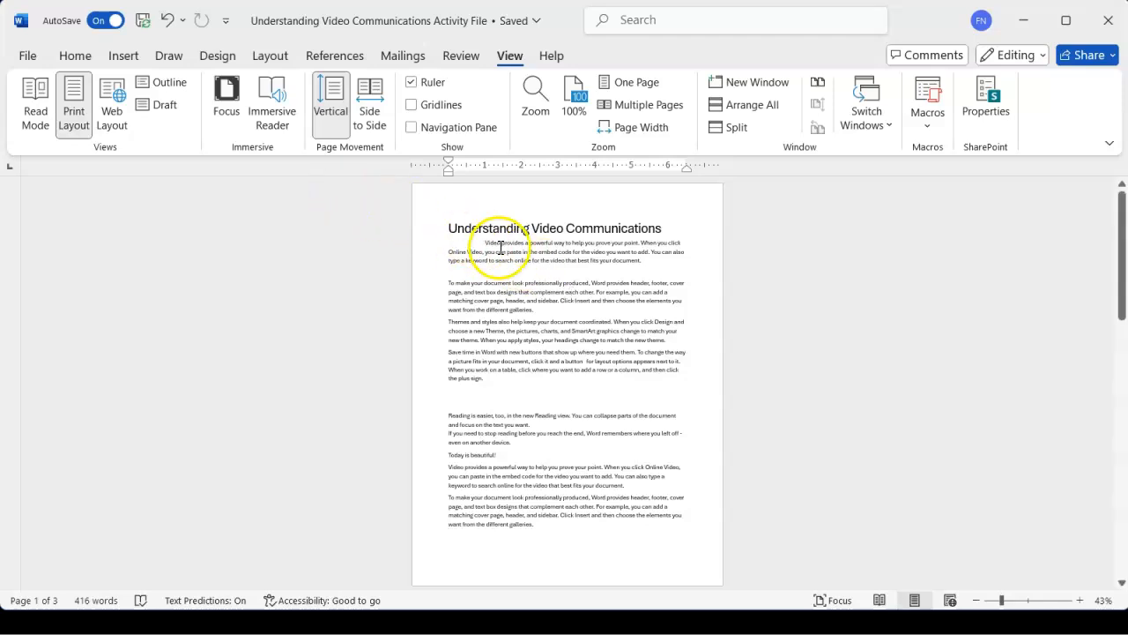
Step: Show the document's nonprinting characters and look over the marks throughout the first page
{"action": "left_click", "coordinate": [89, 59]}
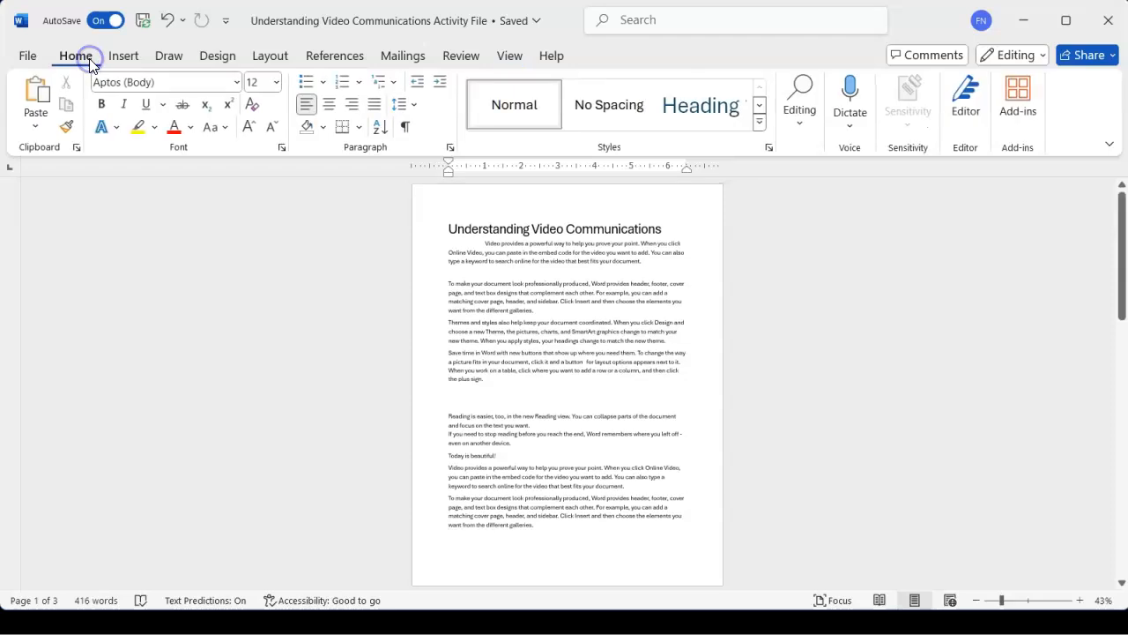
{"action": "left_click", "coordinate": [411, 133]}
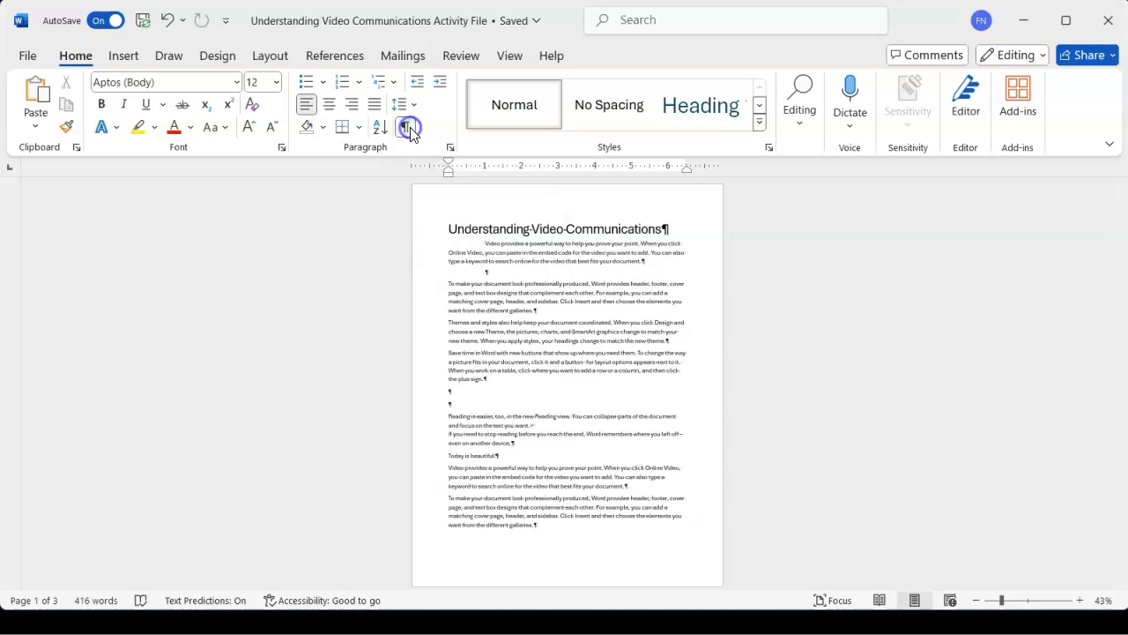
{"action": "left_click", "coordinate": [539, 284]}
{"action": "left_click", "coordinate": [574, 287]}
{"action": "scroll", "coordinate": [575, 286], "scroll_direction": "down", "scroll_amount": 1}
{"action": "scroll", "coordinate": [574, 286], "scroll_direction": "up", "scroll_amount": 1}
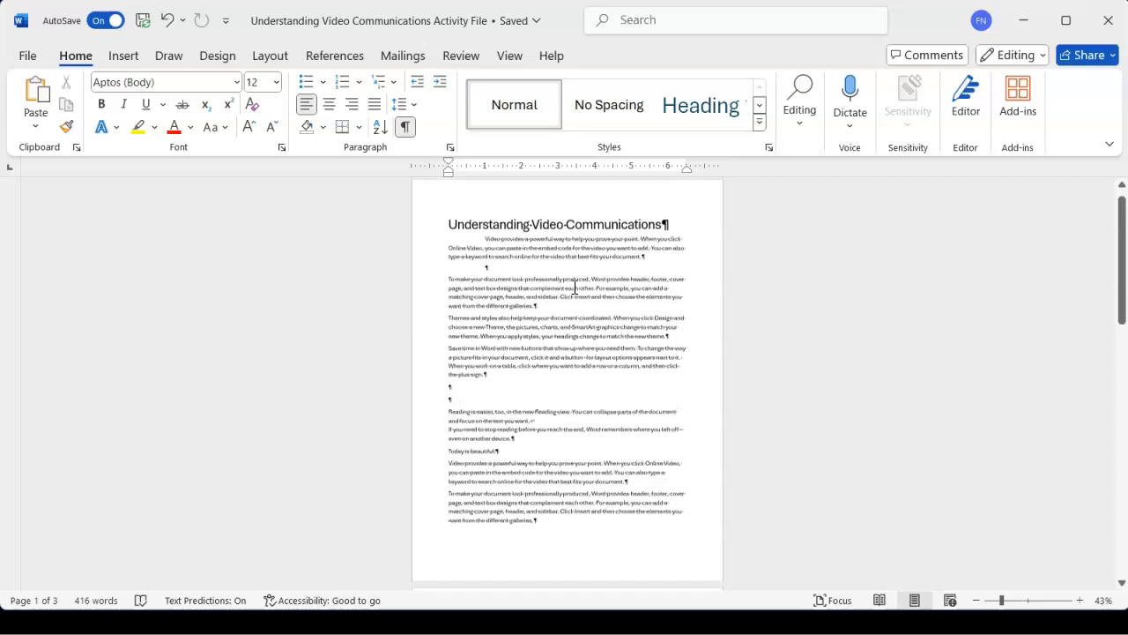
{"action": "left_click", "coordinate": [676, 236]}
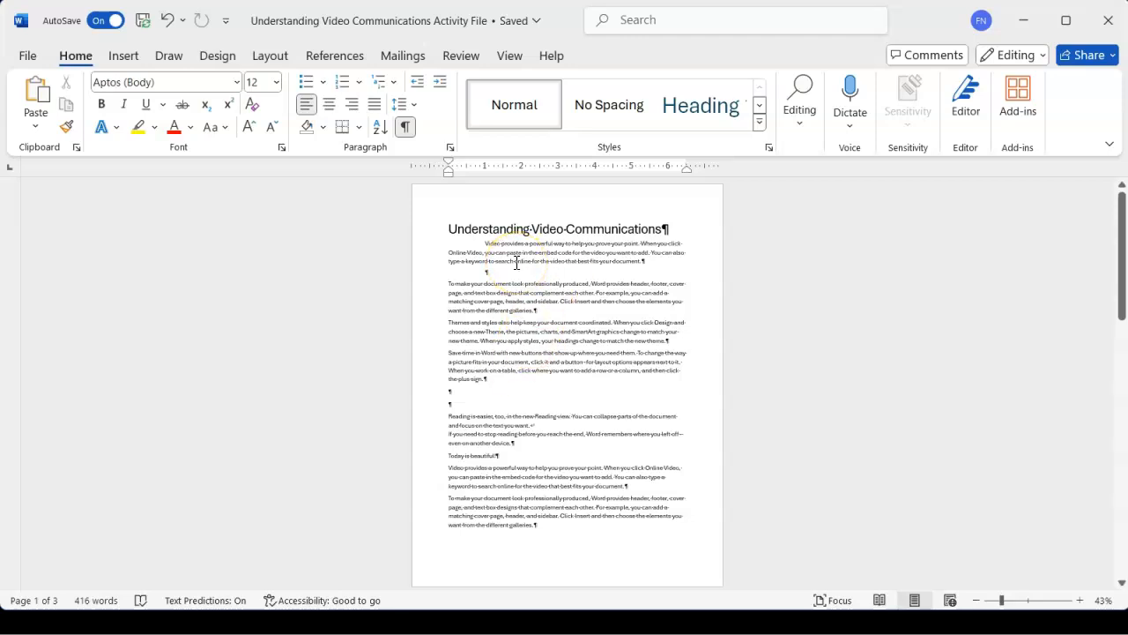
Step: Toggle the nonprinting characters off and back on to compare the blank gap above the "Reading is easier" paragraph
{"action": "key", "text": "ctrl+shift+8"}
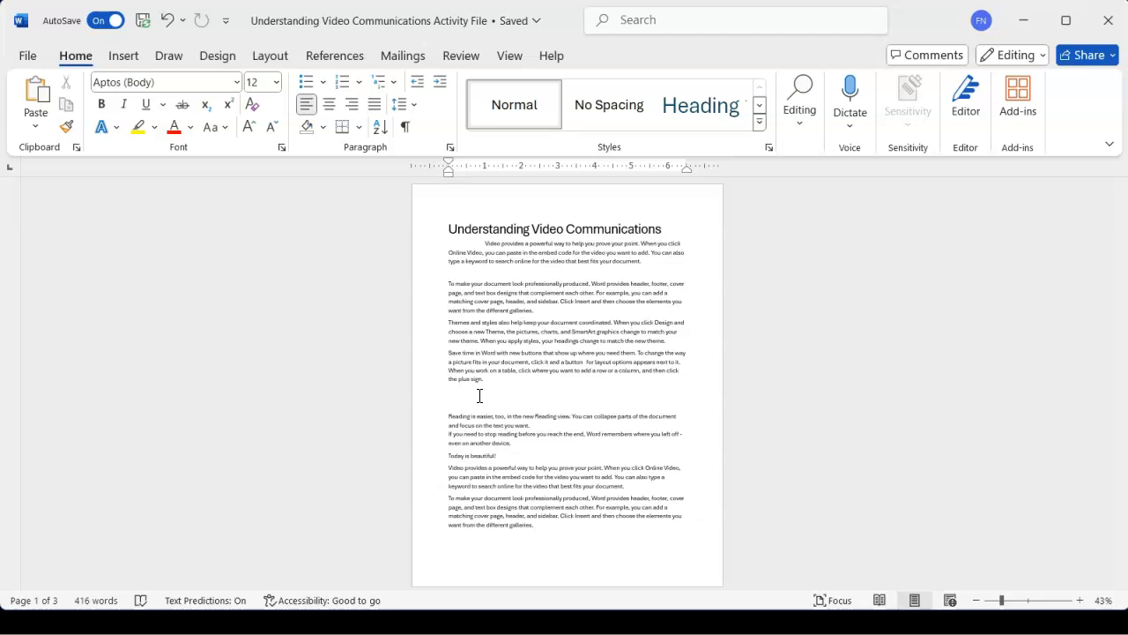
{"action": "left_click", "coordinate": [271, 57]}
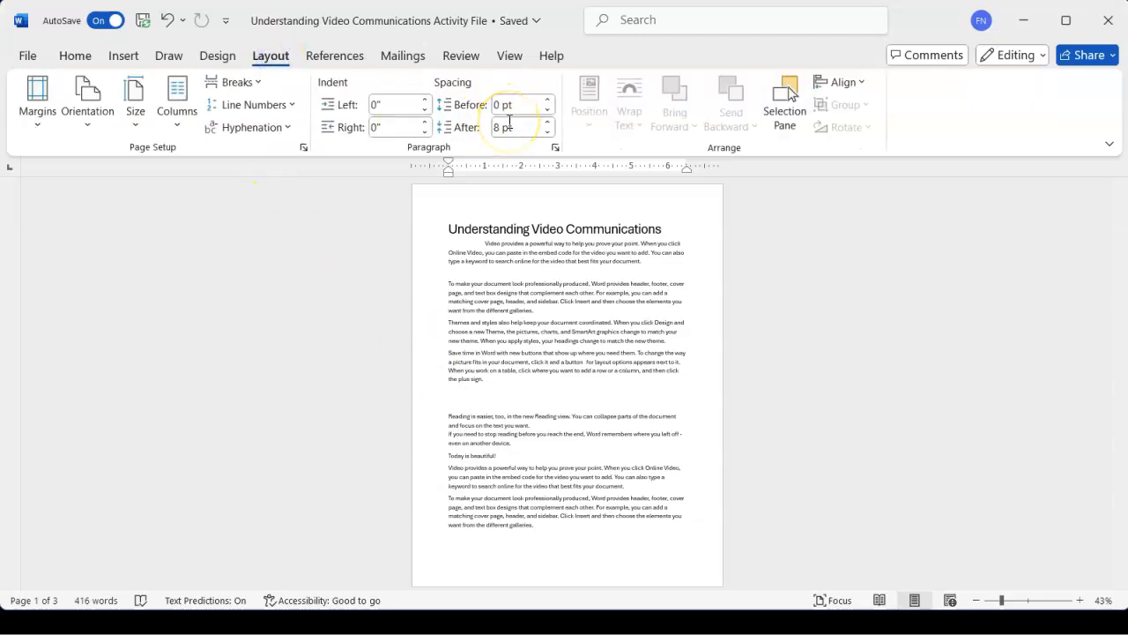
{"action": "left_click", "coordinate": [76, 58]}
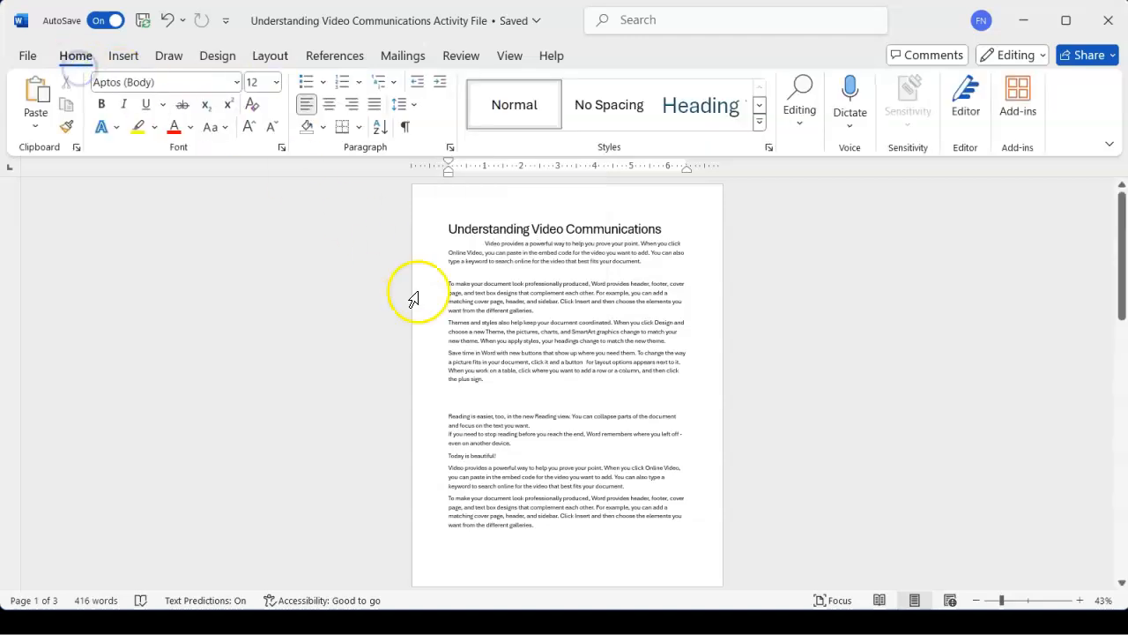
{"action": "left_click", "coordinate": [476, 401]}
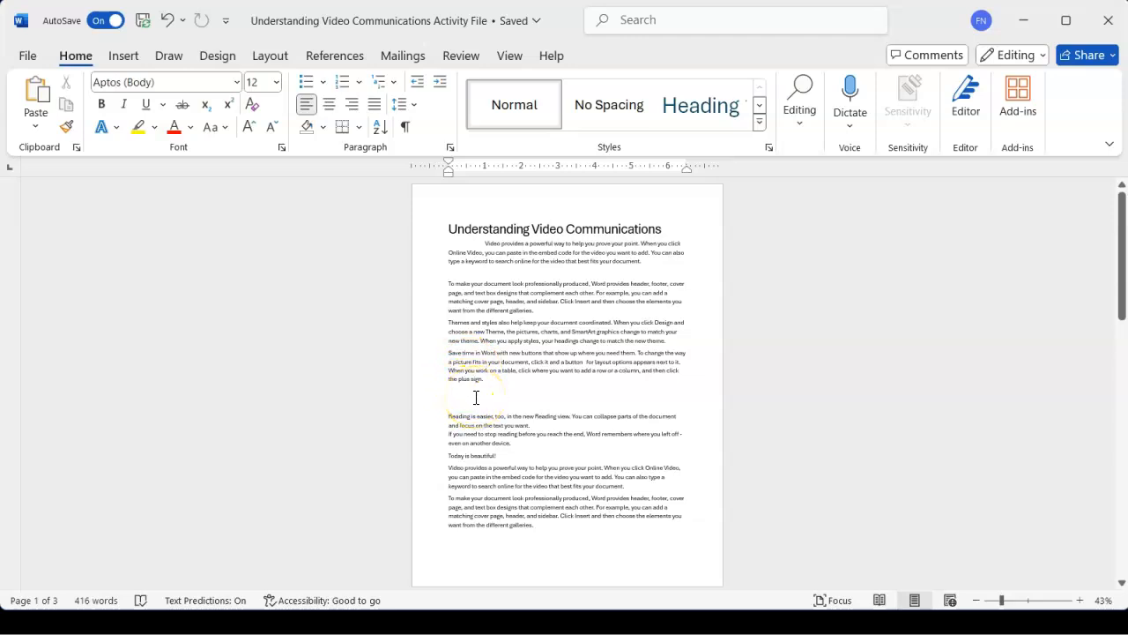
{"action": "left_click", "coordinate": [408, 131]}
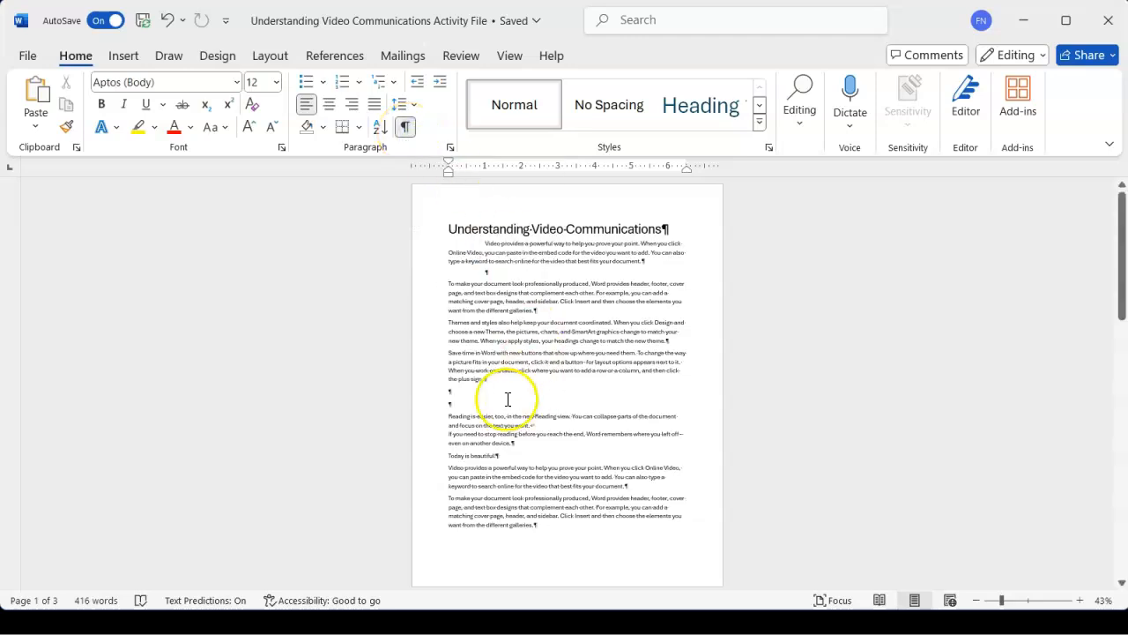
Step: Delete the two empty paragraphs between the "Save time in Word" and "Reading is easier" paragraphs
{"action": "left_click", "coordinate": [456, 392]}
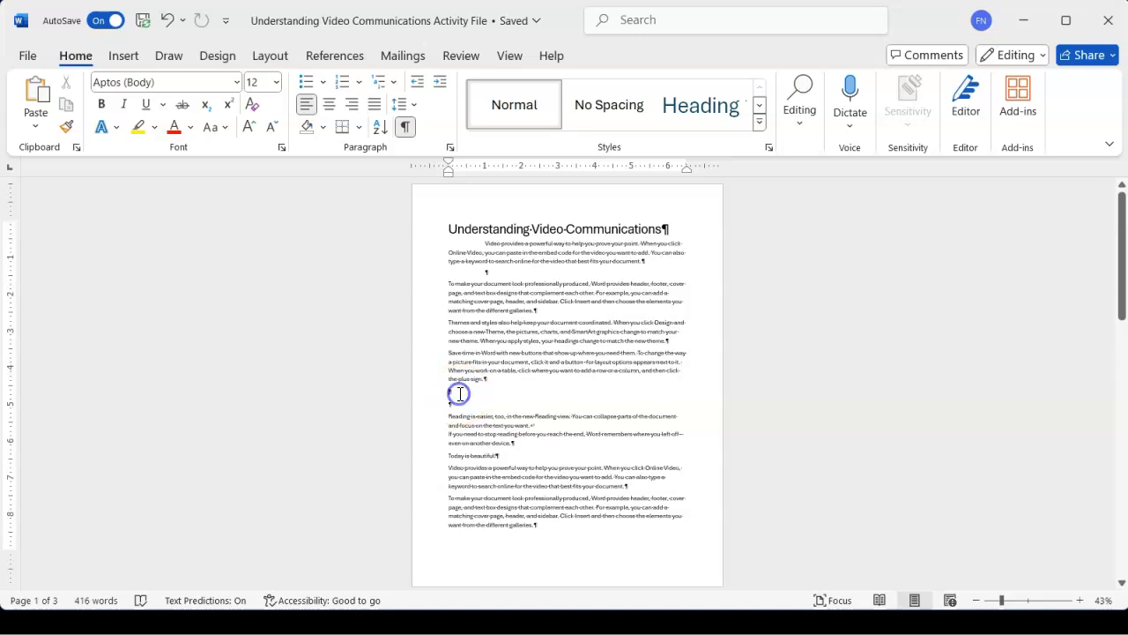
{"action": "left_click", "coordinate": [1027, 600]}
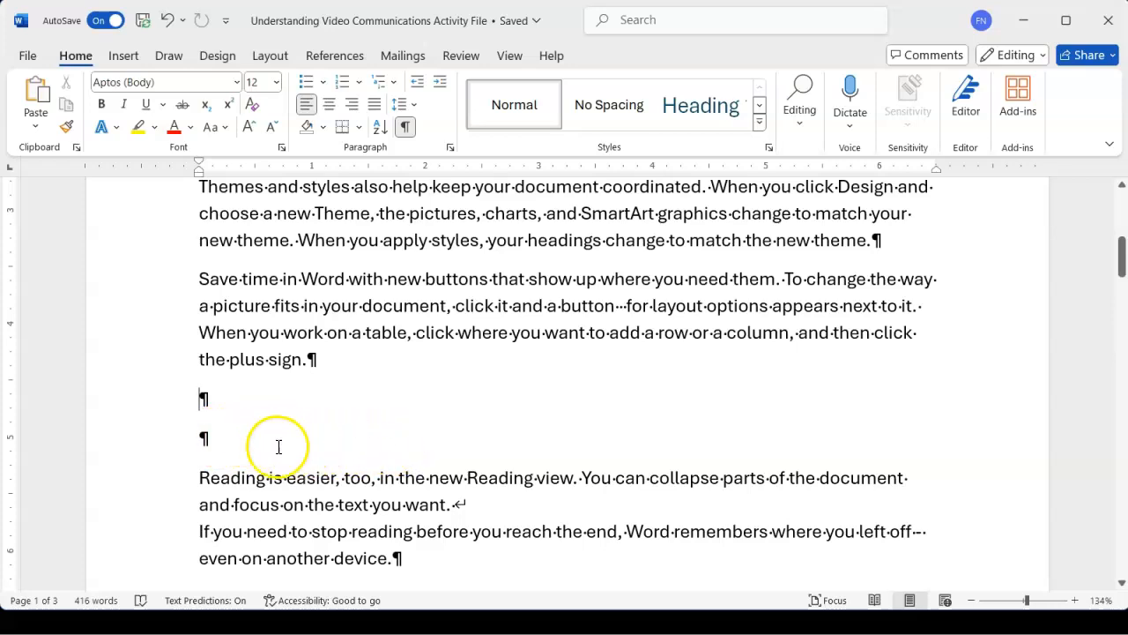
{"action": "left_click", "coordinate": [203, 401]}
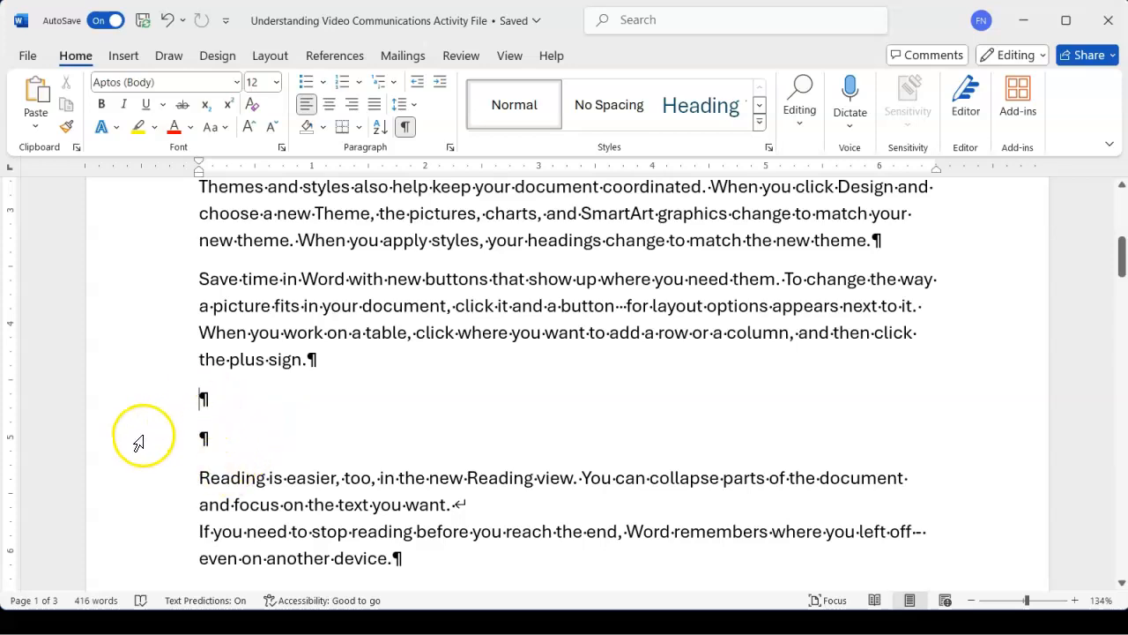
{"action": "left_click", "coordinate": [225, 398]}
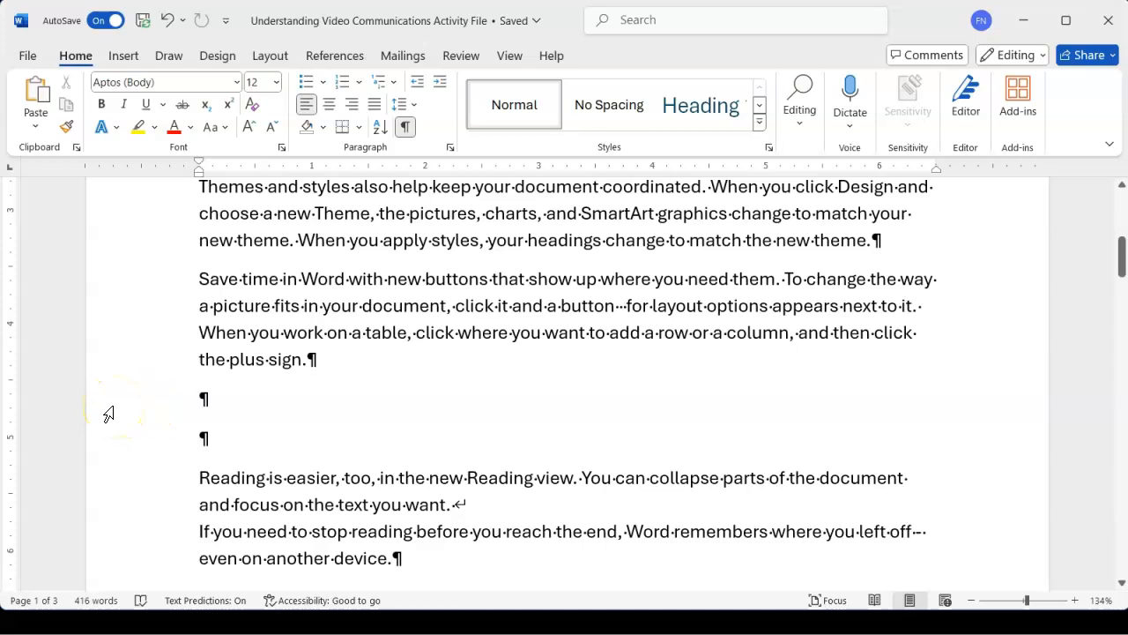
{"action": "key", "text": "Delete"}
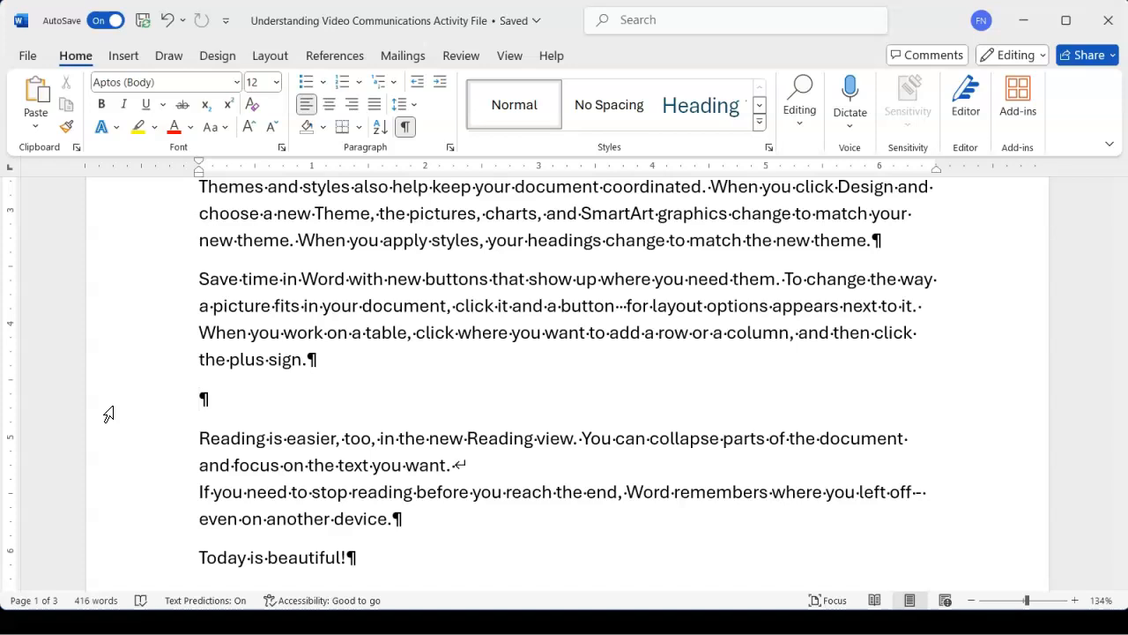
{"action": "key", "text": "Delete"}
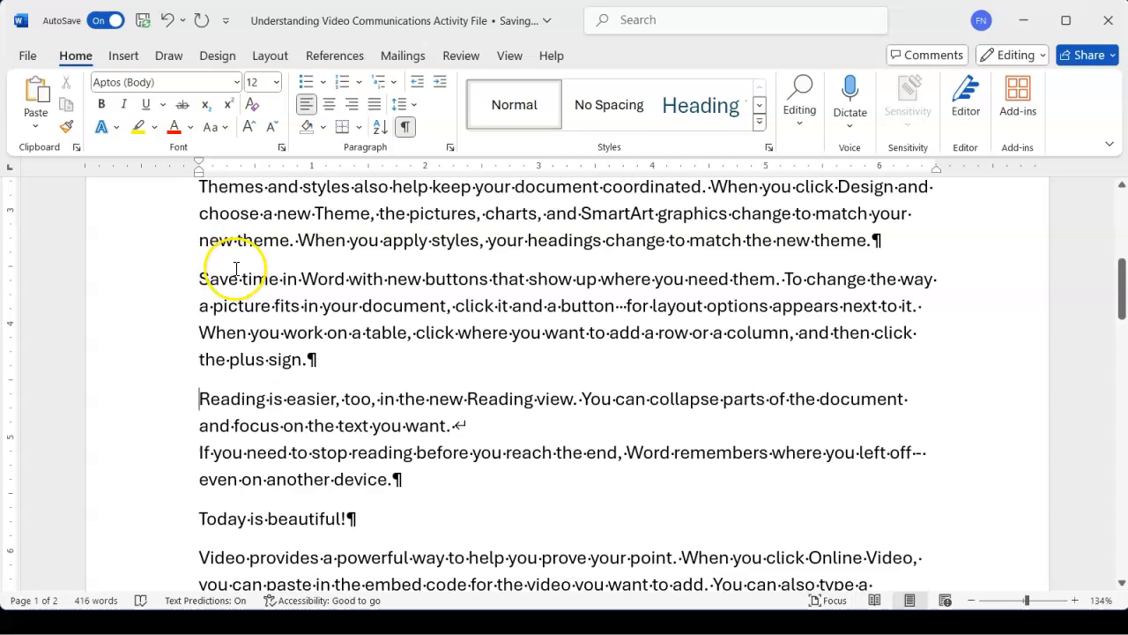
Step: Remove the indent from the empty paragraph above "To make your document look professionally produced" and delete that empty paragraph
{"action": "scroll", "coordinate": [232, 295], "scroll_direction": "up", "scroll_amount": 1}
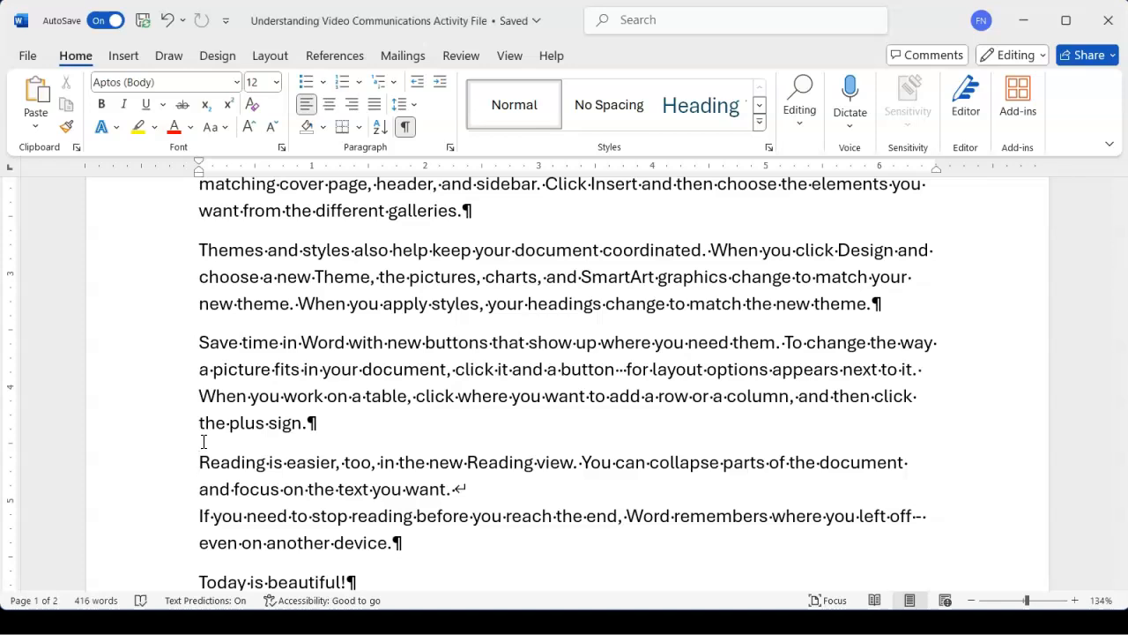
{"action": "scroll", "coordinate": [204, 441], "scroll_direction": "up", "scroll_amount": 1}
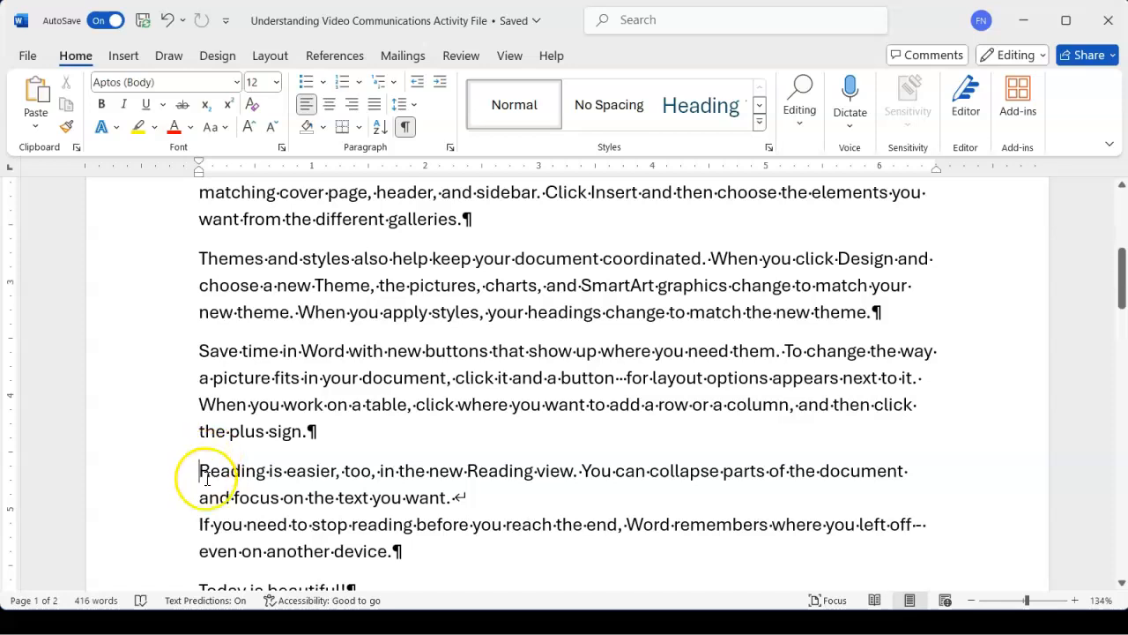
{"action": "scroll", "coordinate": [206, 479], "scroll_direction": "down", "scroll_amount": 3}
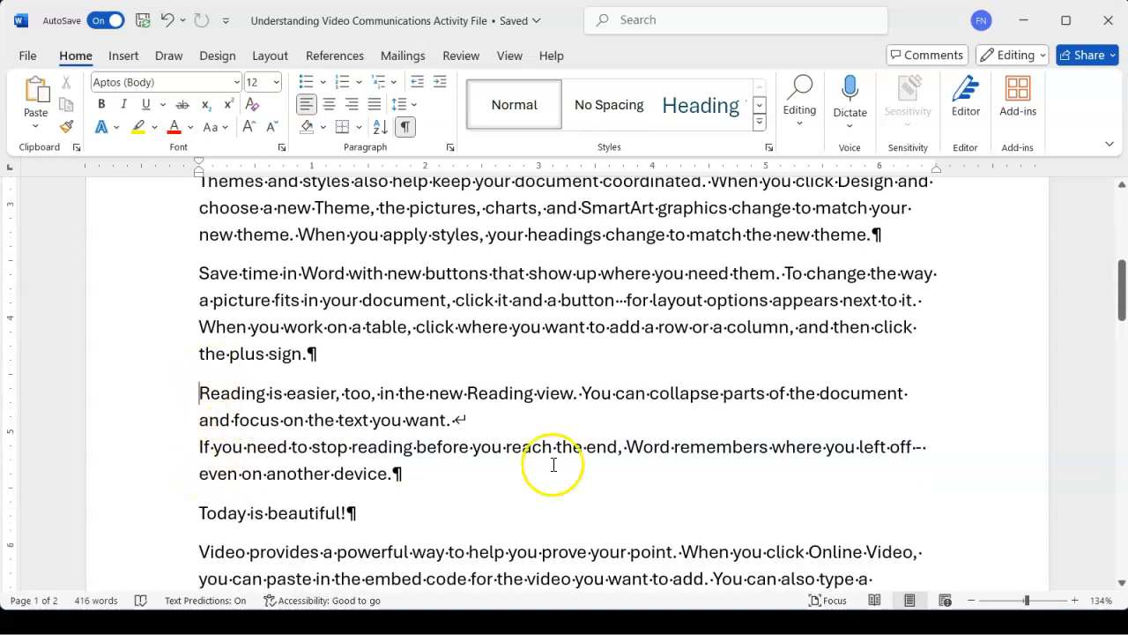
{"action": "left_click_drag", "start_coordinate": [1011, 605], "coordinate": [998, 604]}
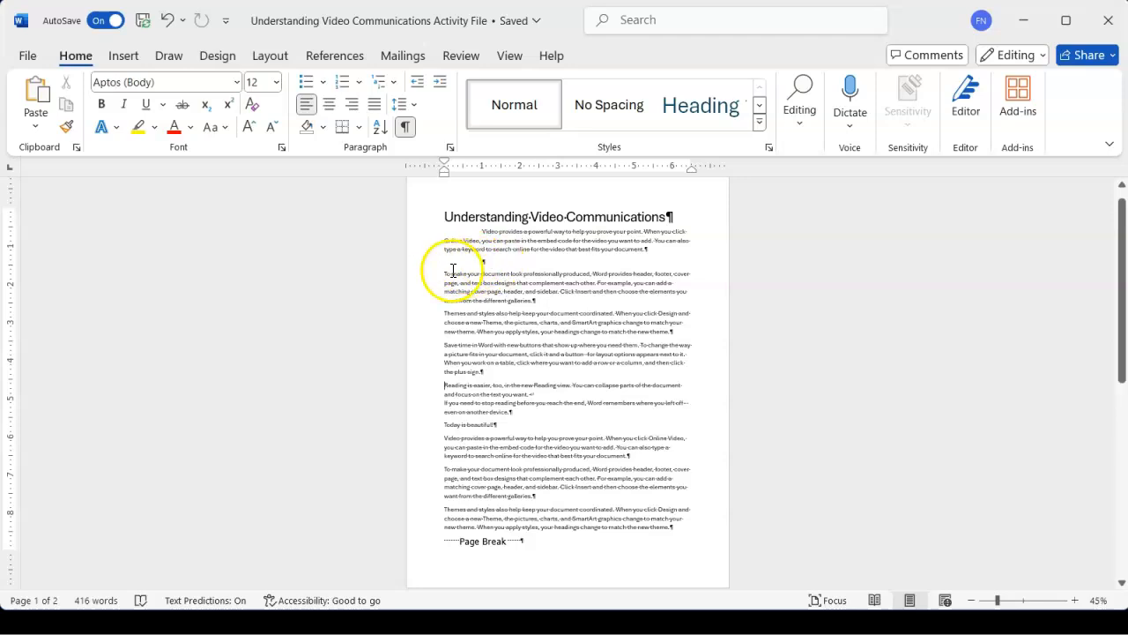
{"action": "left_click", "coordinate": [478, 262]}
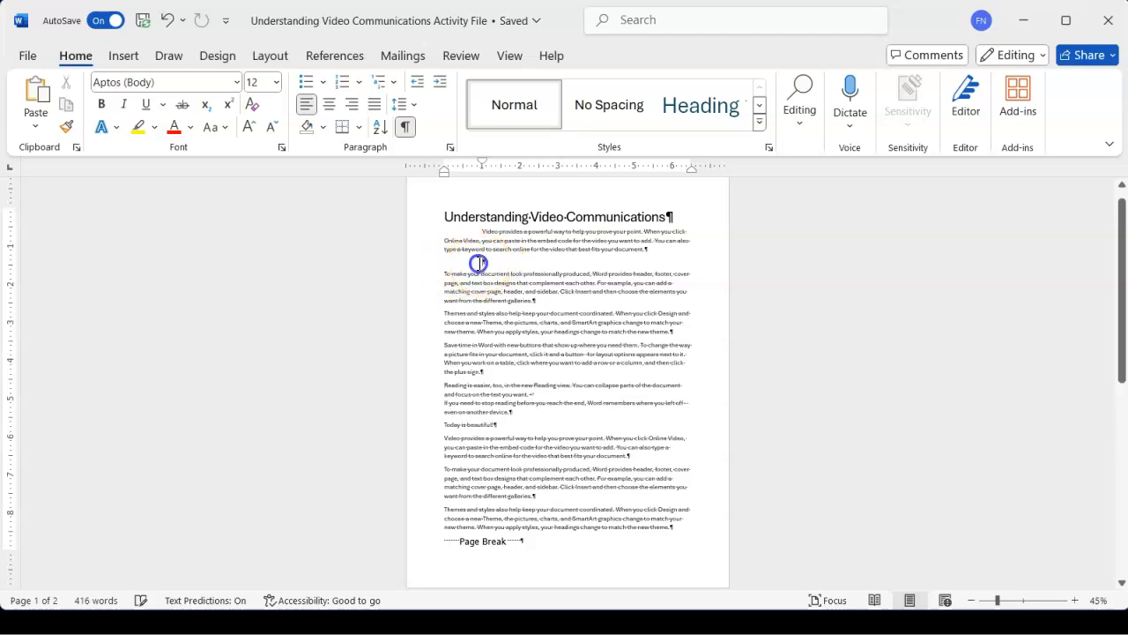
{"action": "left_click", "coordinate": [1045, 602]}
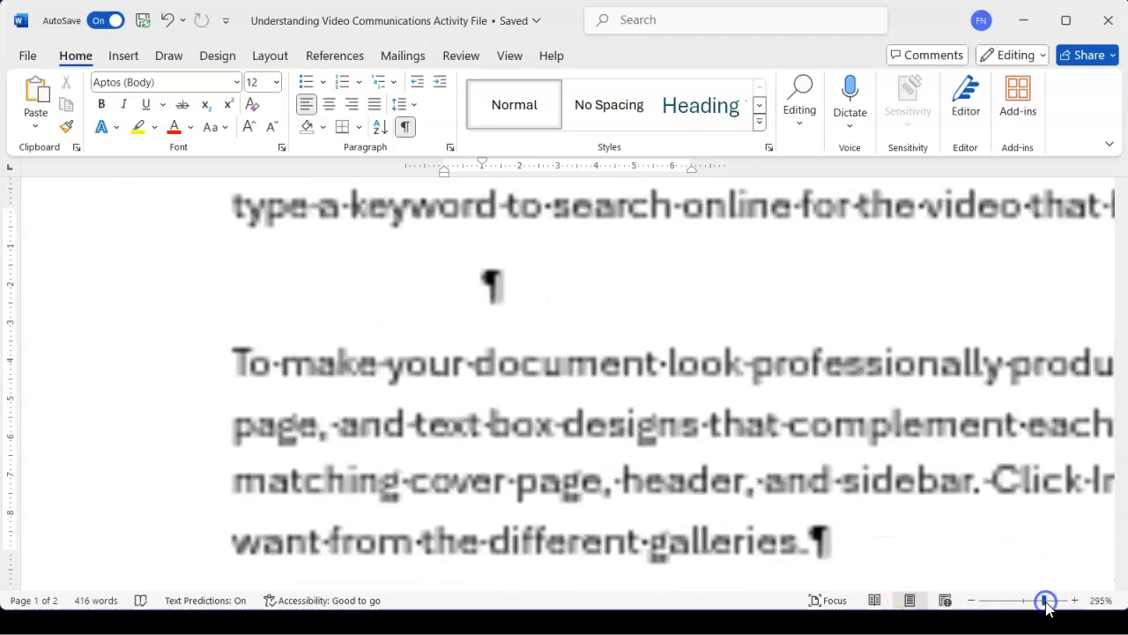
{"action": "scroll", "coordinate": [731, 414], "scroll_direction": "up", "scroll_amount": 1}
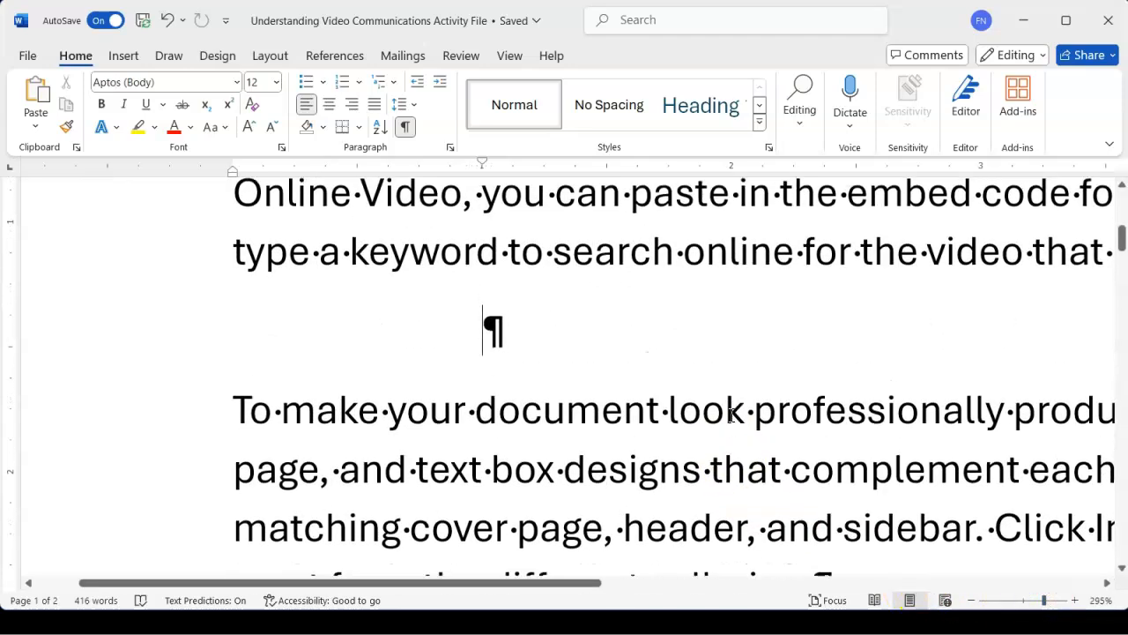
{"action": "scroll", "coordinate": [686, 318], "scroll_direction": "right", "scroll_amount": 1}
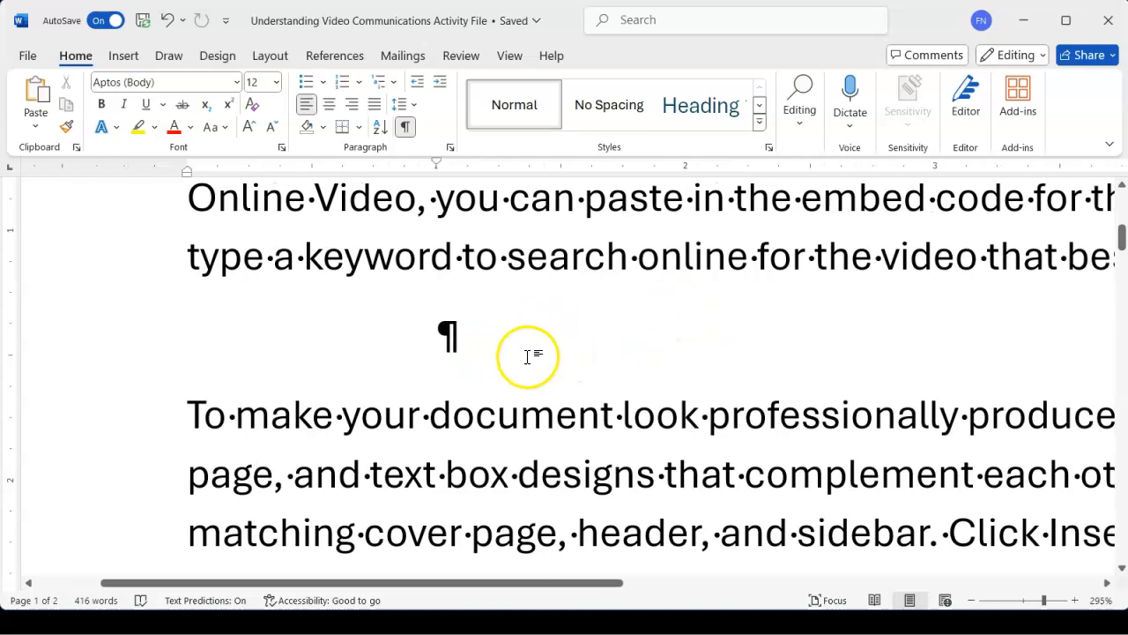
{"action": "left_click", "coordinate": [972, 603]}
{"action": "left_click", "coordinate": [971, 603]}
{"action": "left_click", "coordinate": [971, 603]}
{"action": "left_click", "coordinate": [972, 603]}
{"action": "left_click", "coordinate": [972, 603]}
{"action": "left_click", "coordinate": [972, 603]}
{"action": "left_click", "coordinate": [972, 603]}
{"action": "left_click", "coordinate": [971, 603]}
{"action": "left_click", "coordinate": [971, 603]}
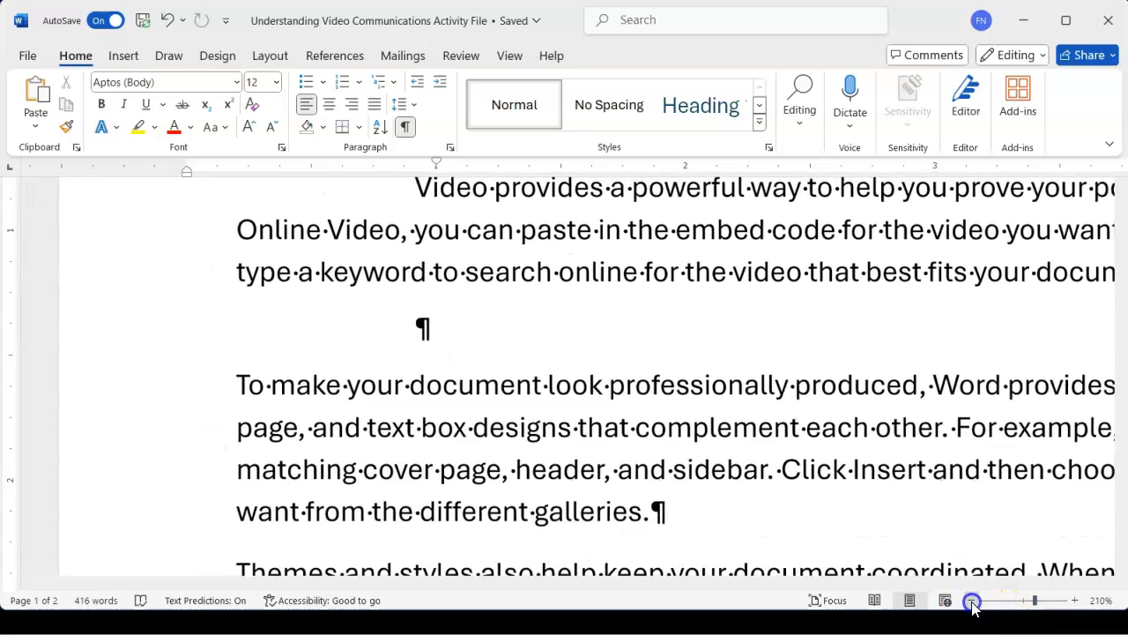
{"action": "left_click", "coordinate": [971, 603]}
{"action": "left_click", "coordinate": [971, 603]}
{"action": "left_click", "coordinate": [972, 603]}
{"action": "left_click", "coordinate": [972, 603]}
{"action": "left_click", "coordinate": [971, 603]}
{"action": "left_click", "coordinate": [971, 603]}
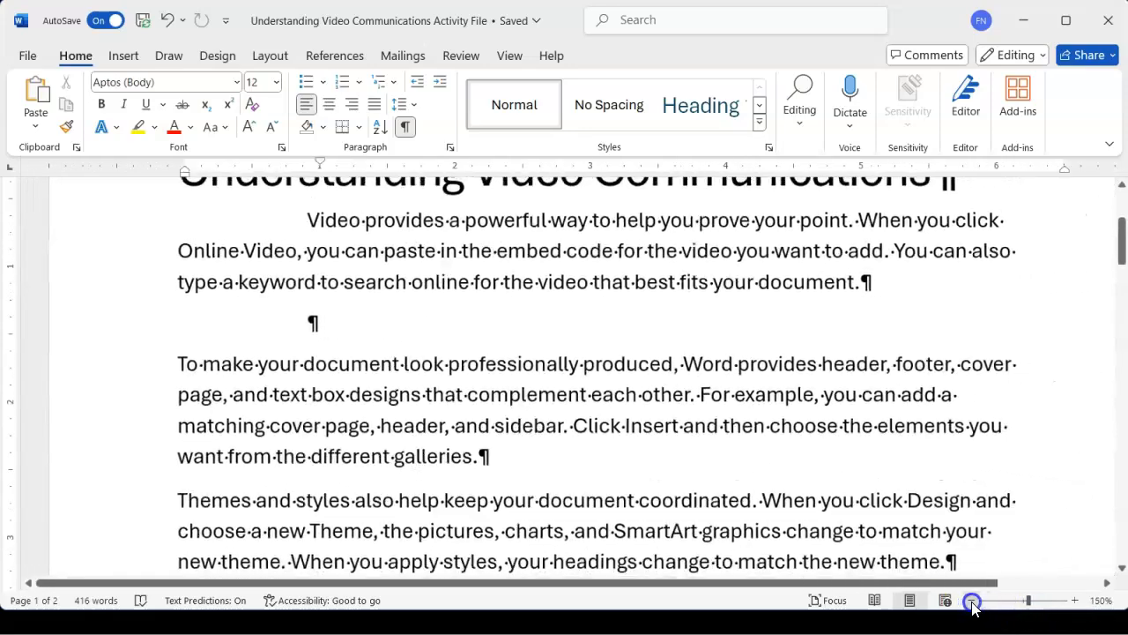
{"action": "key", "text": "BackSpace"}
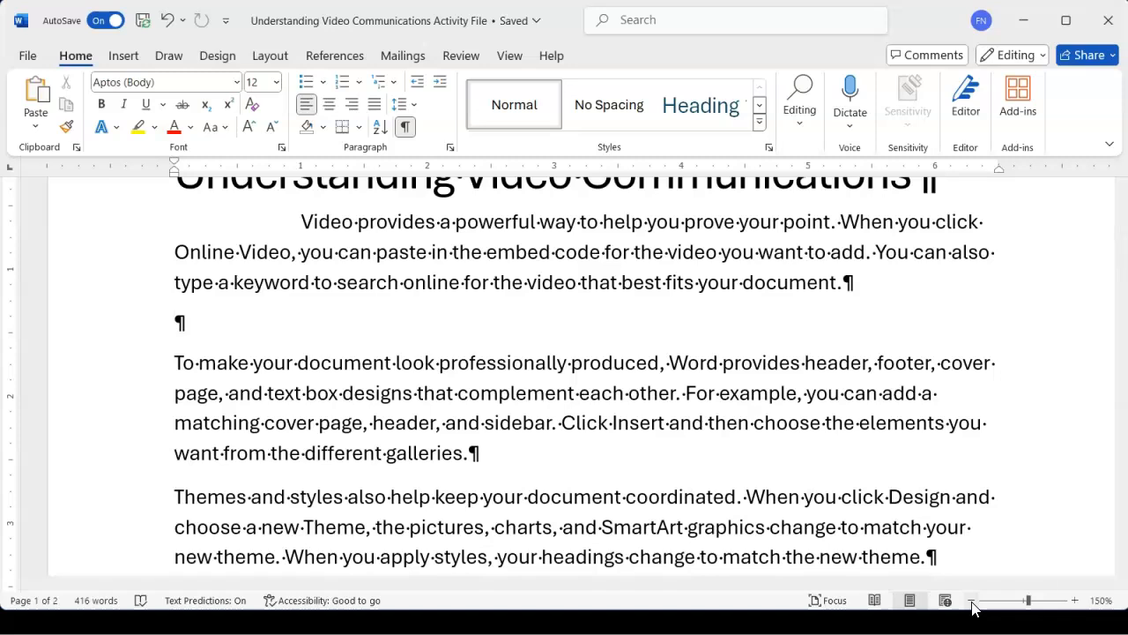
{"action": "key", "text": "ctrl+z"}
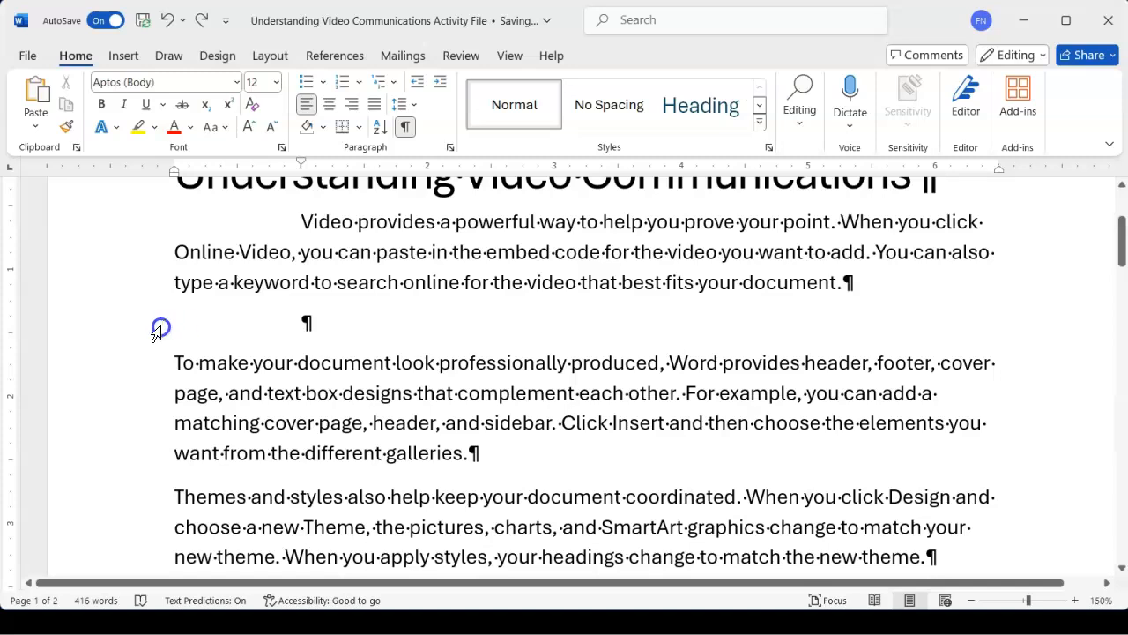
{"action": "left_click", "coordinate": [262, 320]}
{"action": "key", "text": "ctrl+z"}
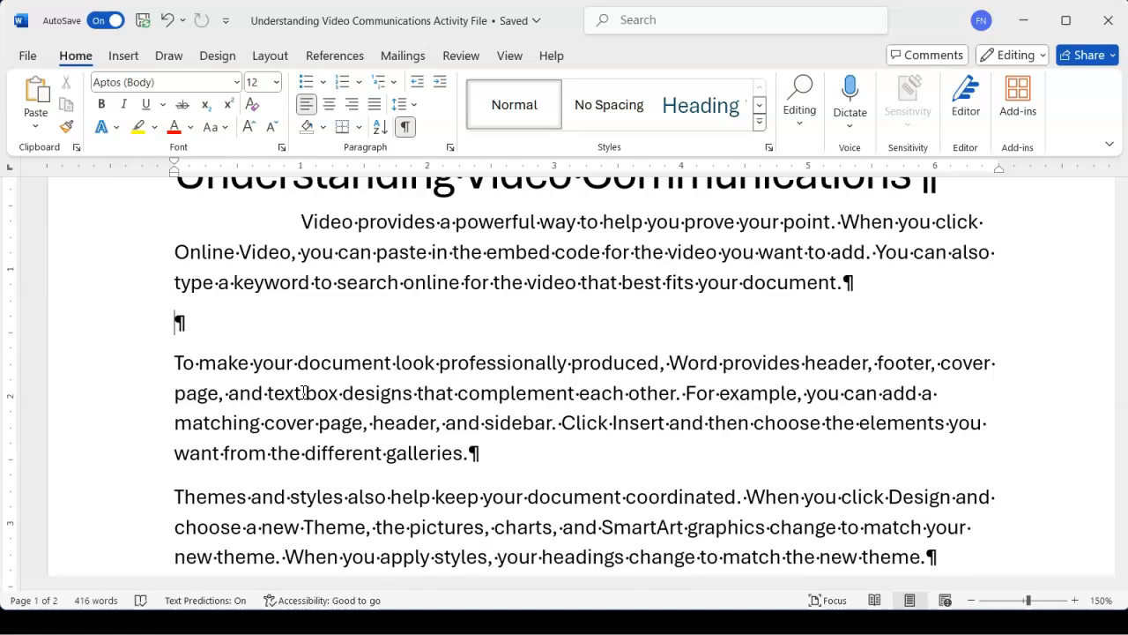
{"action": "key", "text": "BackSpace"}
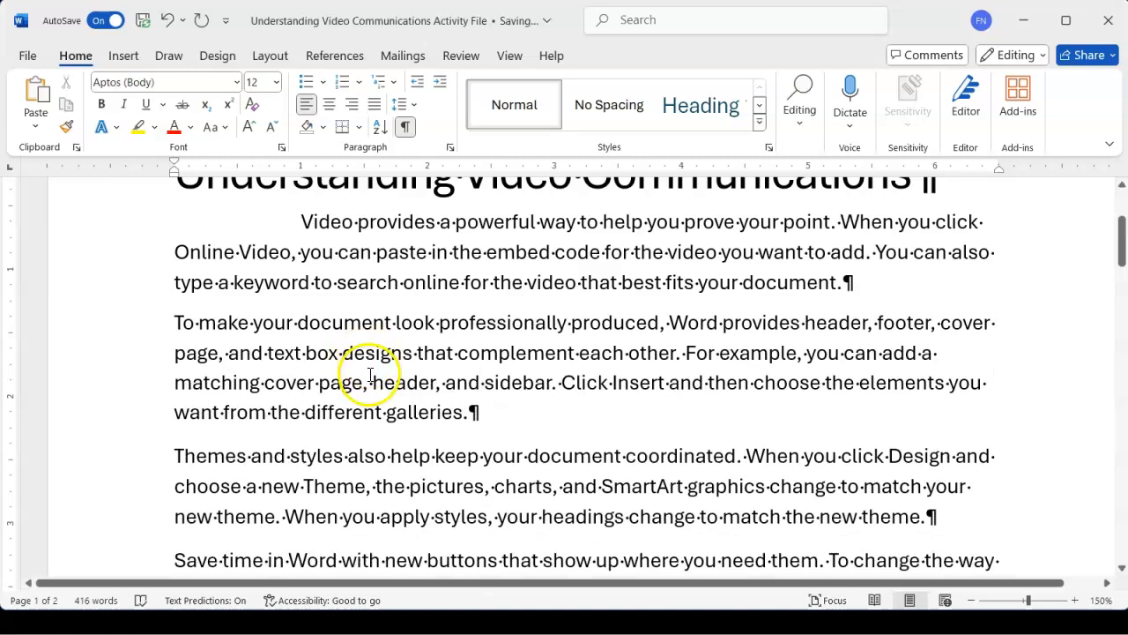
Step: Review the spacing and nonprinting marks on the first page from the title down to the page break
{"action": "scroll", "coordinate": [296, 368], "scroll_direction": "up", "scroll_amount": 2}
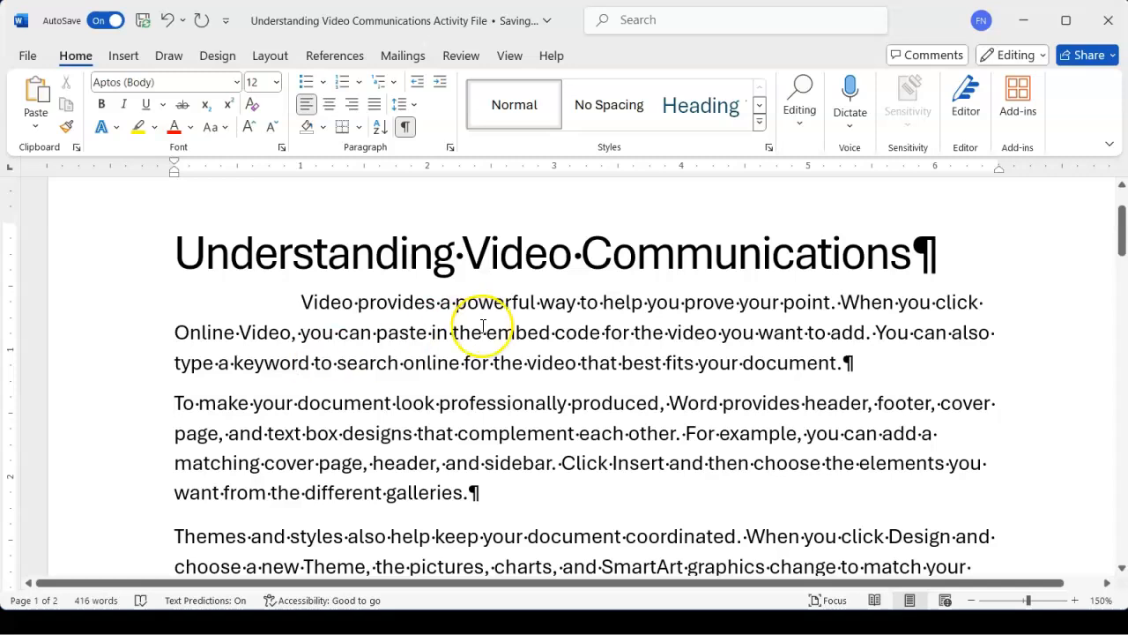
{"action": "left_click_drag", "start_coordinate": [1027, 603], "coordinate": [1020, 603]}
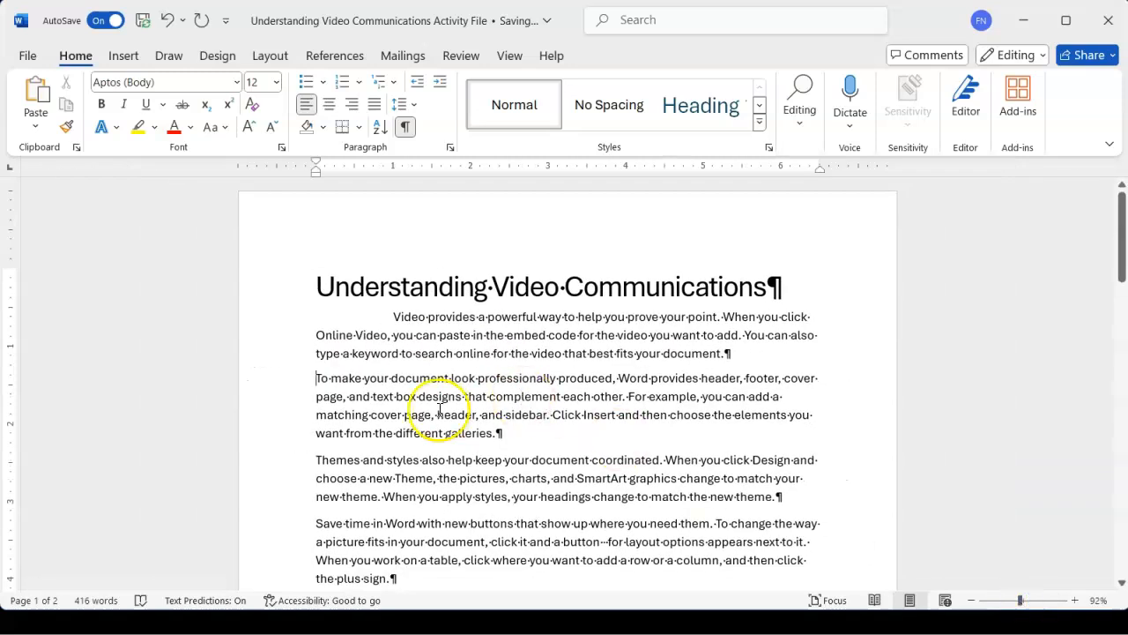
{"action": "scroll", "coordinate": [441, 401], "scroll_direction": "down", "scroll_amount": 1}
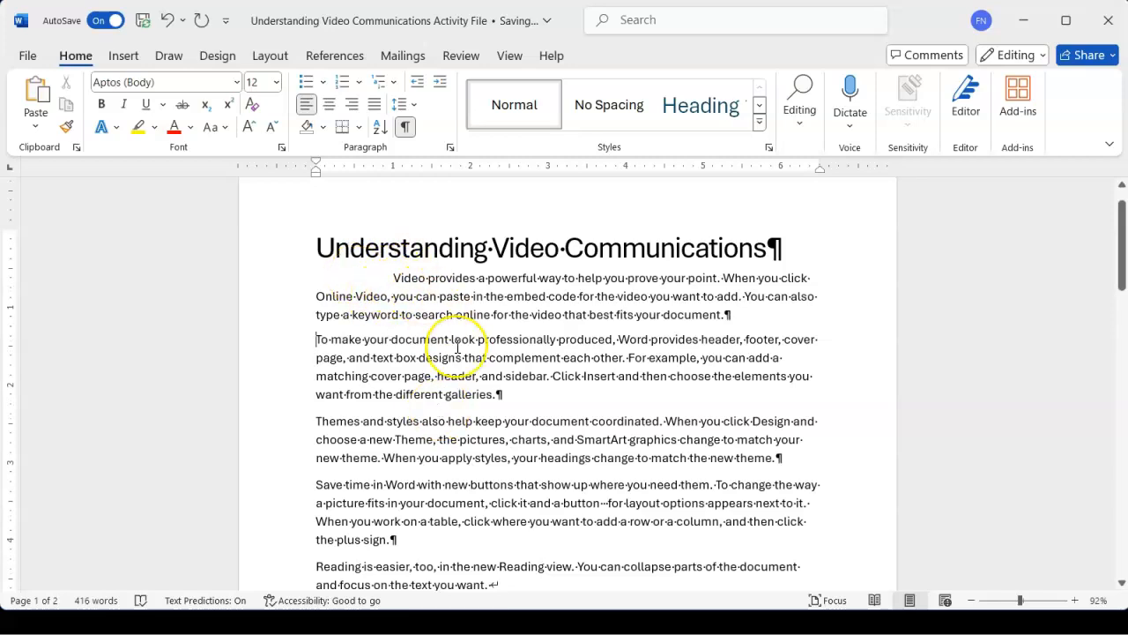
{"action": "scroll", "coordinate": [457, 346], "scroll_direction": "down", "scroll_amount": 2}
{"action": "scroll", "coordinate": [457, 346], "scroll_direction": "up", "scroll_amount": 2}
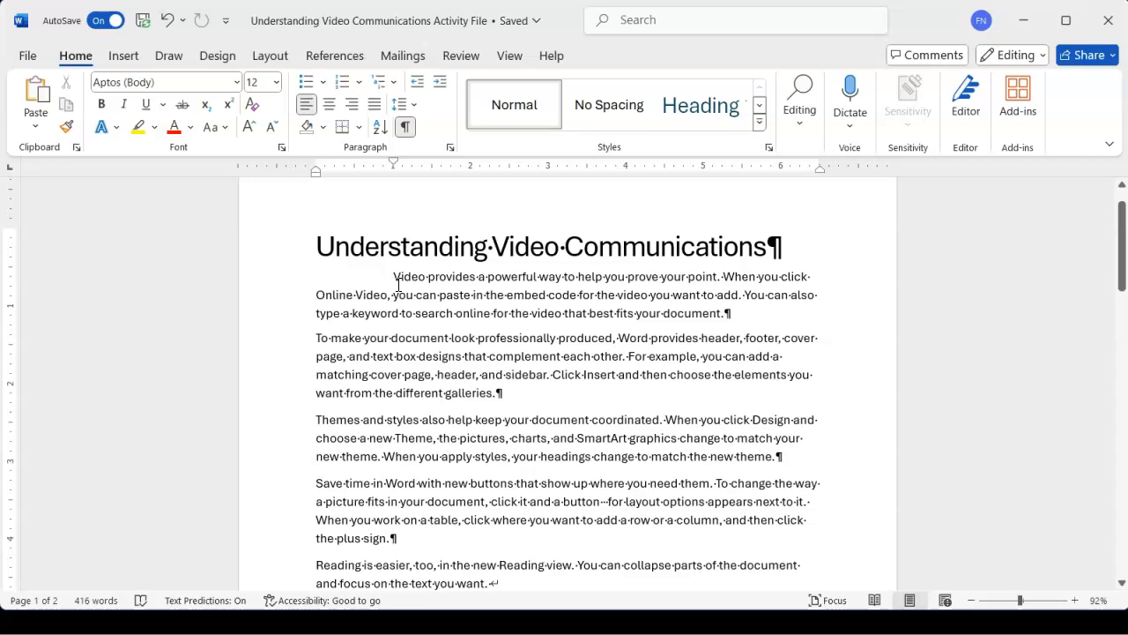
{"action": "scroll", "coordinate": [398, 284], "scroll_direction": "down", "scroll_amount": 4}
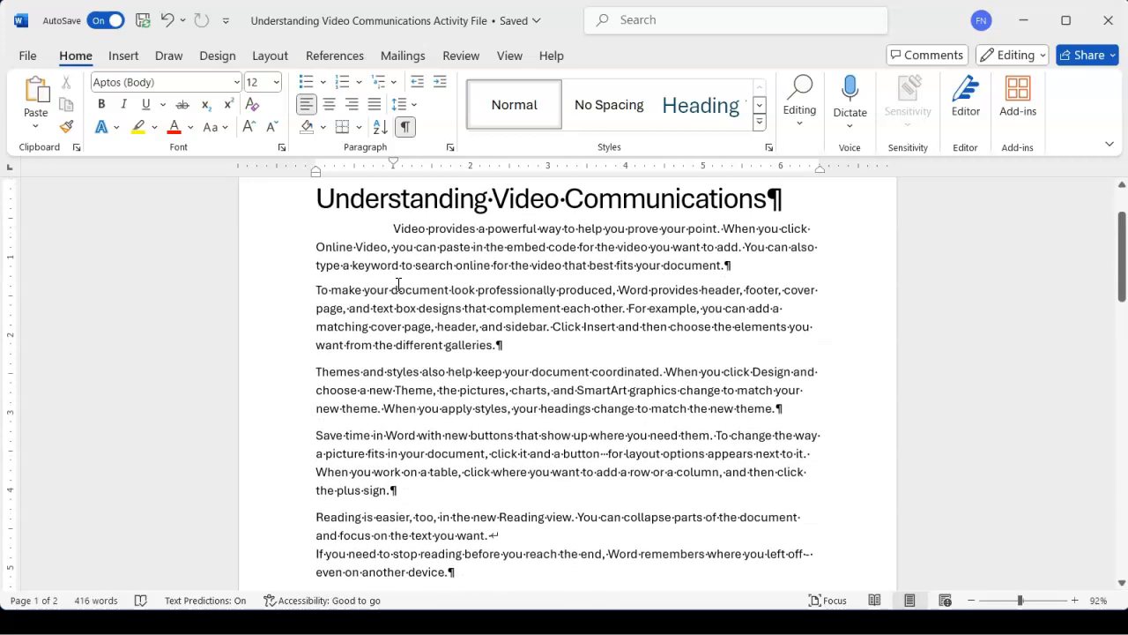
{"action": "scroll", "coordinate": [398, 285], "scroll_direction": "down", "scroll_amount": 4}
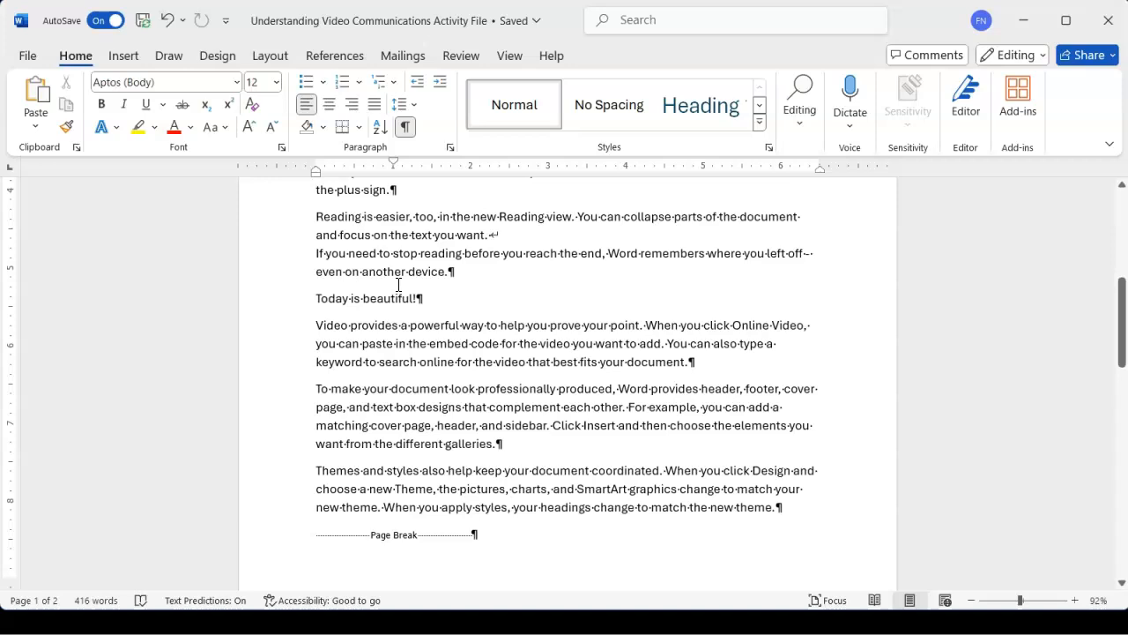
Step: Switch to the Word document describing the nonprinting marks and read its Tab, Spacebar, Soft Return and Page Break Mark sections
{"action": "scroll", "coordinate": [398, 285], "scroll_direction": "up", "scroll_amount": 8}
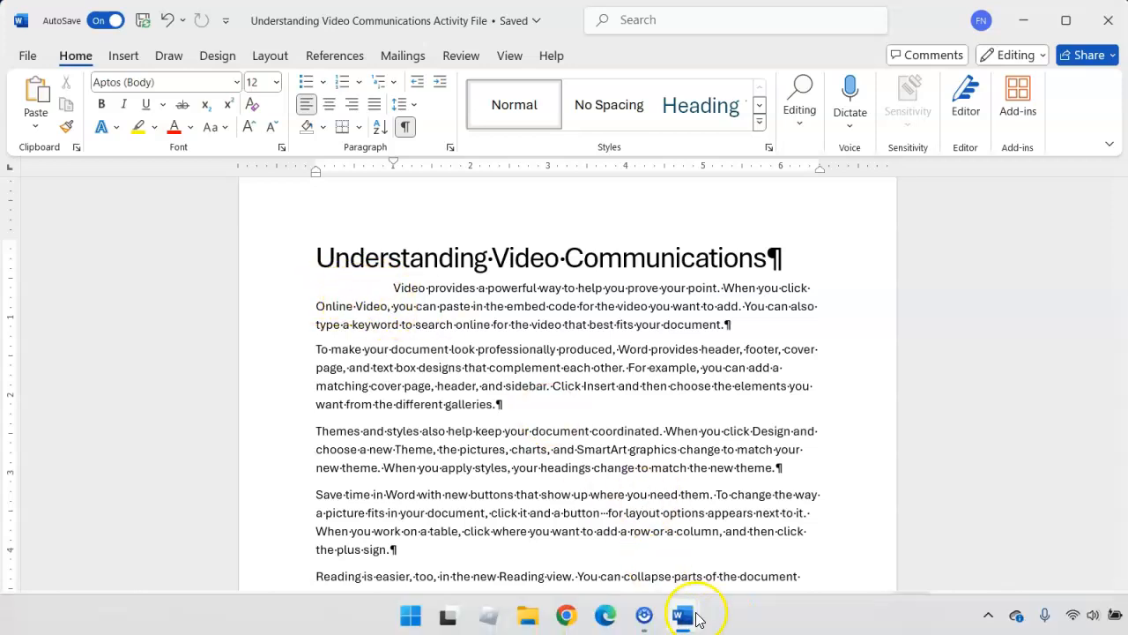
{"action": "mouse_move", "coordinate": [683, 613]}
{"action": "left_click", "coordinate": [764, 563]}
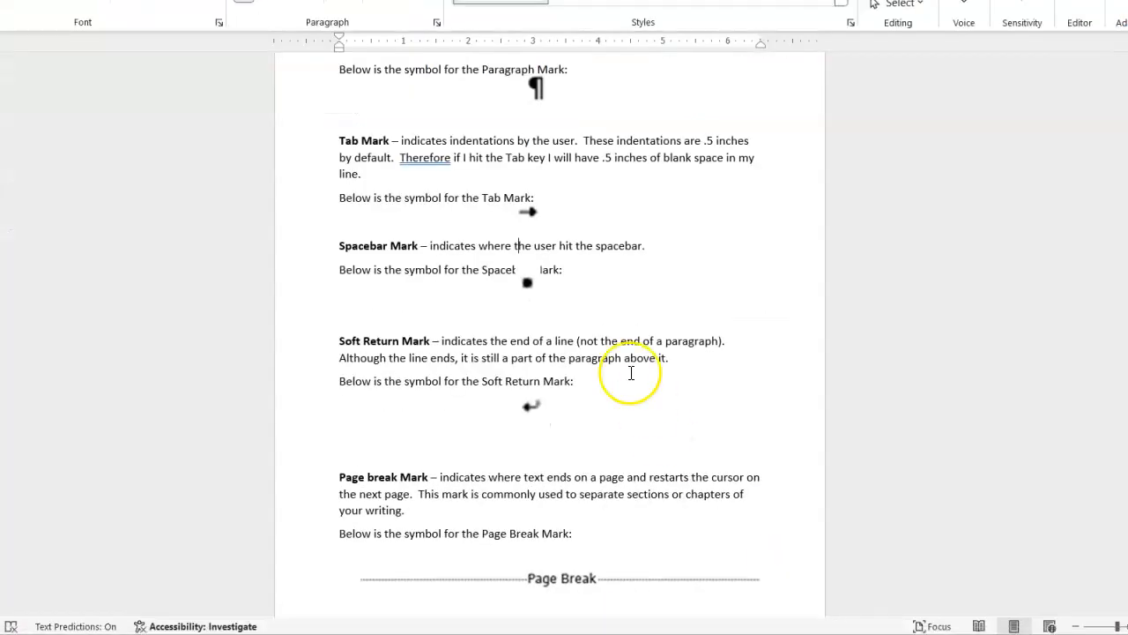
{"action": "scroll", "coordinate": [631, 372], "scroll_direction": "up", "scroll_amount": 1}
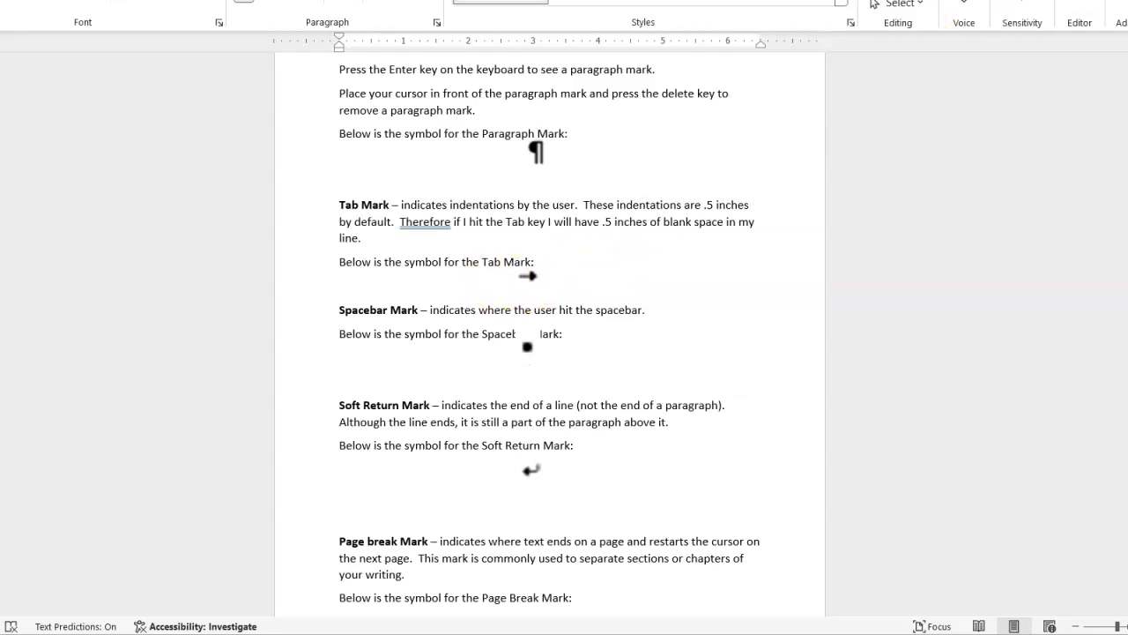
{"action": "left_click", "coordinate": [517, 309]}
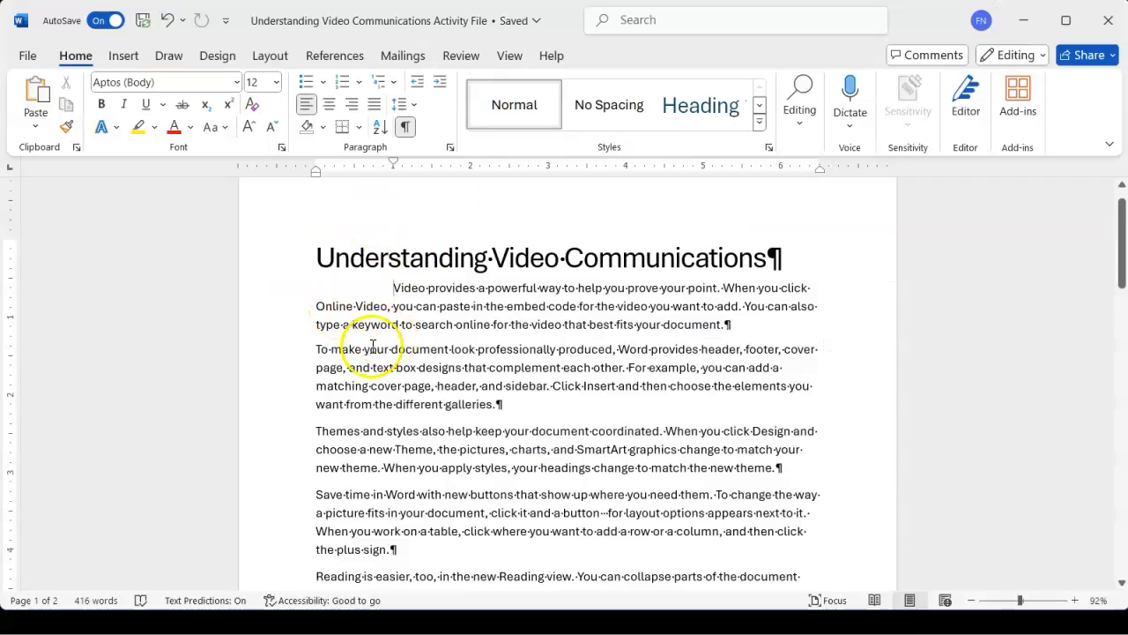
Step: In the activity file, insert two tabs between "Video" and "provides" in the first paragraph below the title
{"action": "left_click", "coordinate": [1060, 601]}
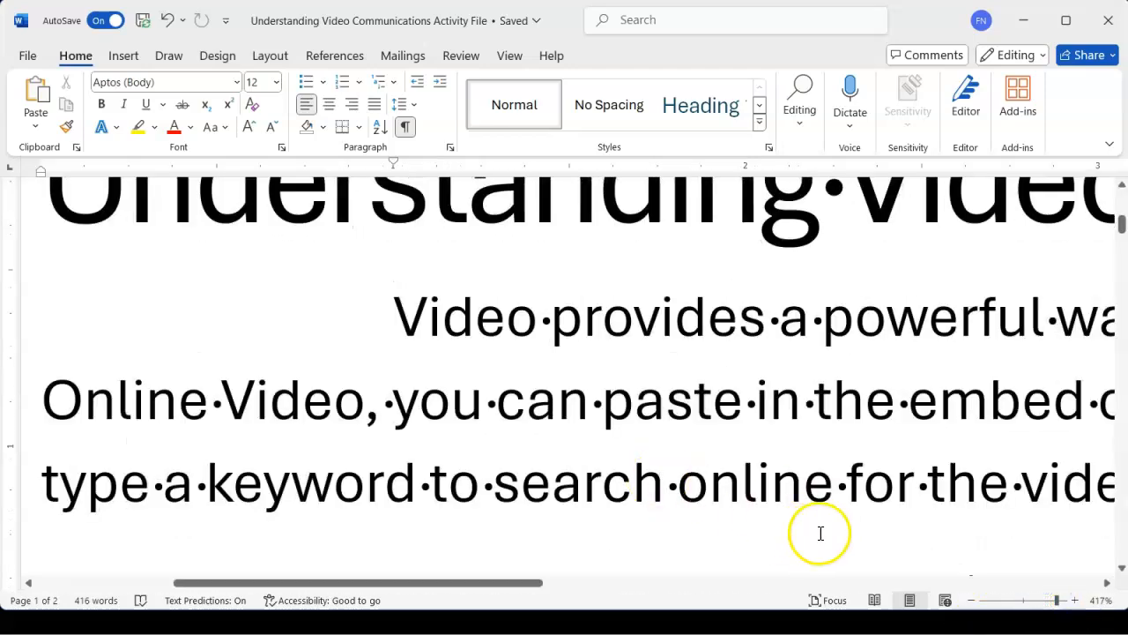
{"action": "left_click", "coordinate": [972, 600]}
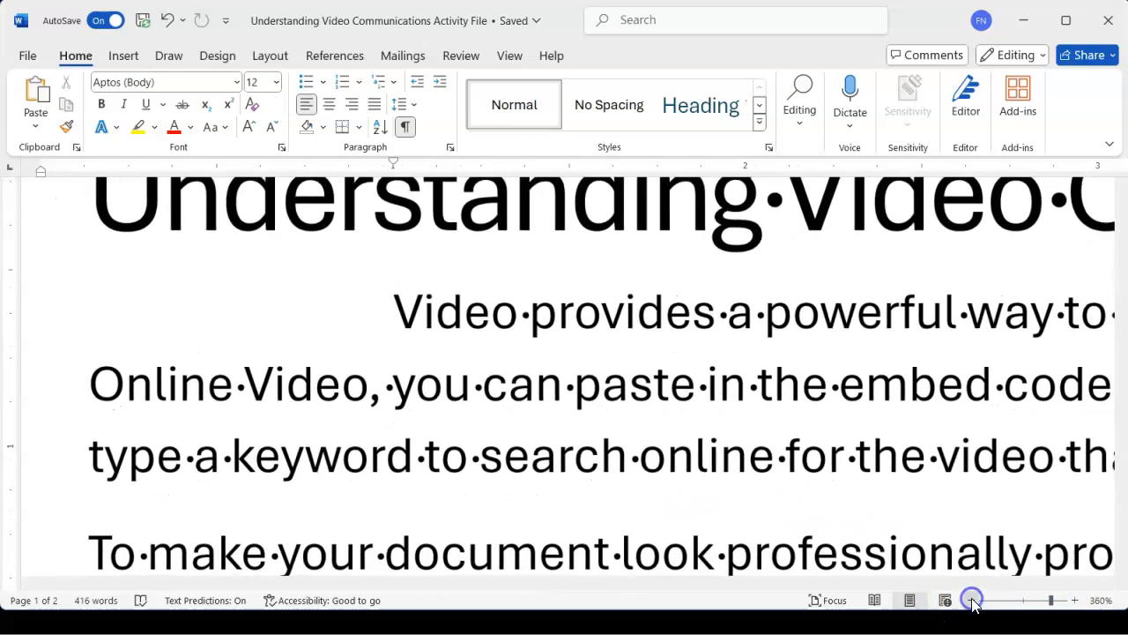
{"action": "left_click", "coordinate": [971, 601]}
{"action": "left_click", "coordinate": [971, 600]}
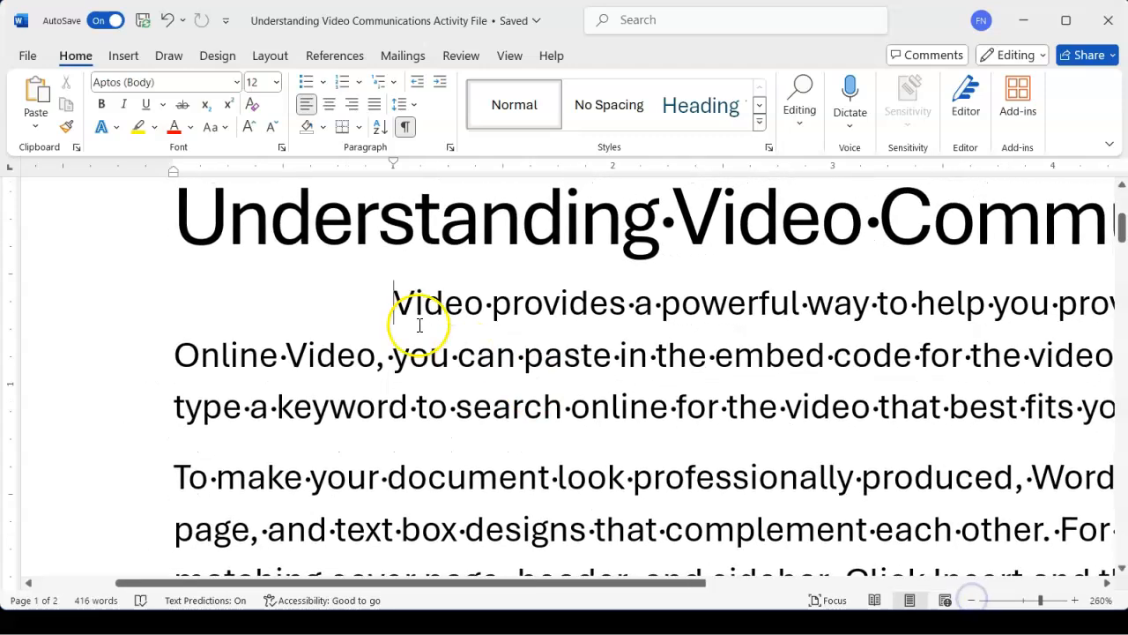
{"action": "left_click", "coordinate": [494, 304]}
{"action": "key", "text": "Tab"}
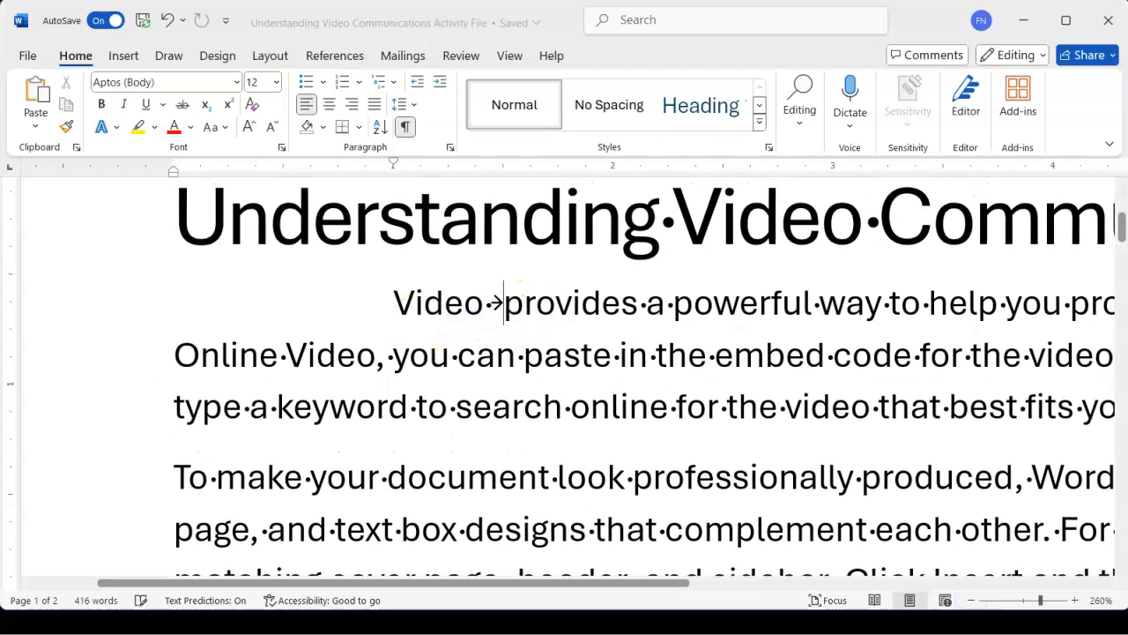
{"action": "key", "text": "BackSpace"}
{"action": "key", "text": "Tab"}
{"action": "key", "text": "Tab"}
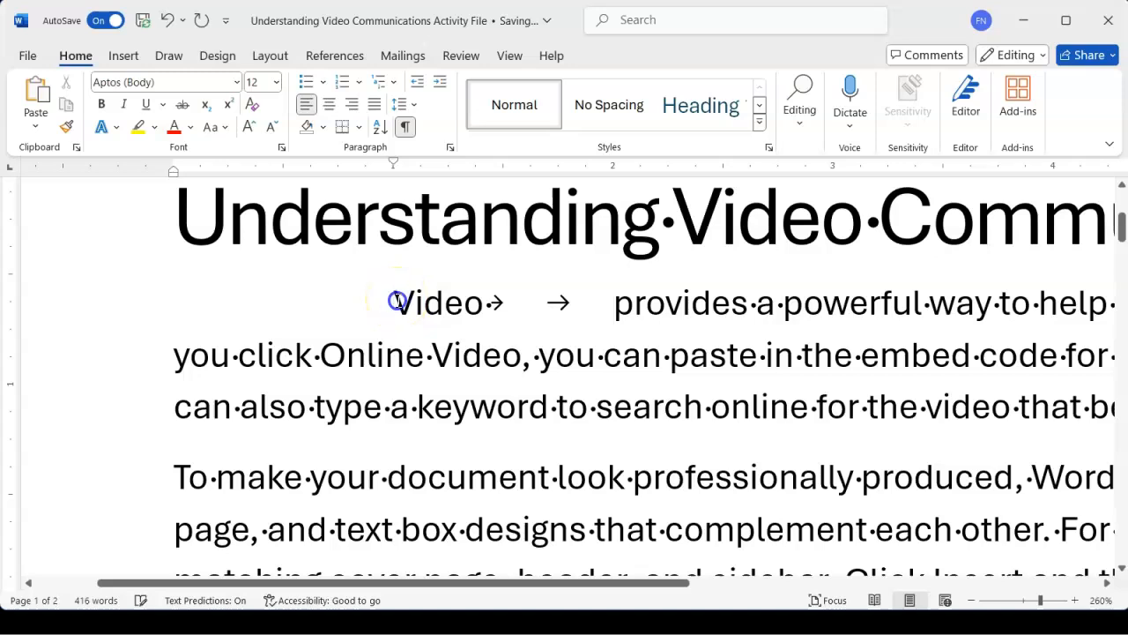
Step: Try removing the first body paragraph's first-line indent and re-indenting it with two tabs, and undo these changes
{"action": "mouse_move", "coordinate": [399, 300]}
{"action": "left_mouse_down"}
{"action": "mouse_move", "coordinate": [532, 309]}
{"action": "mouse_move", "coordinate": [400, 300]}
{"action": "left_mouse_up"}
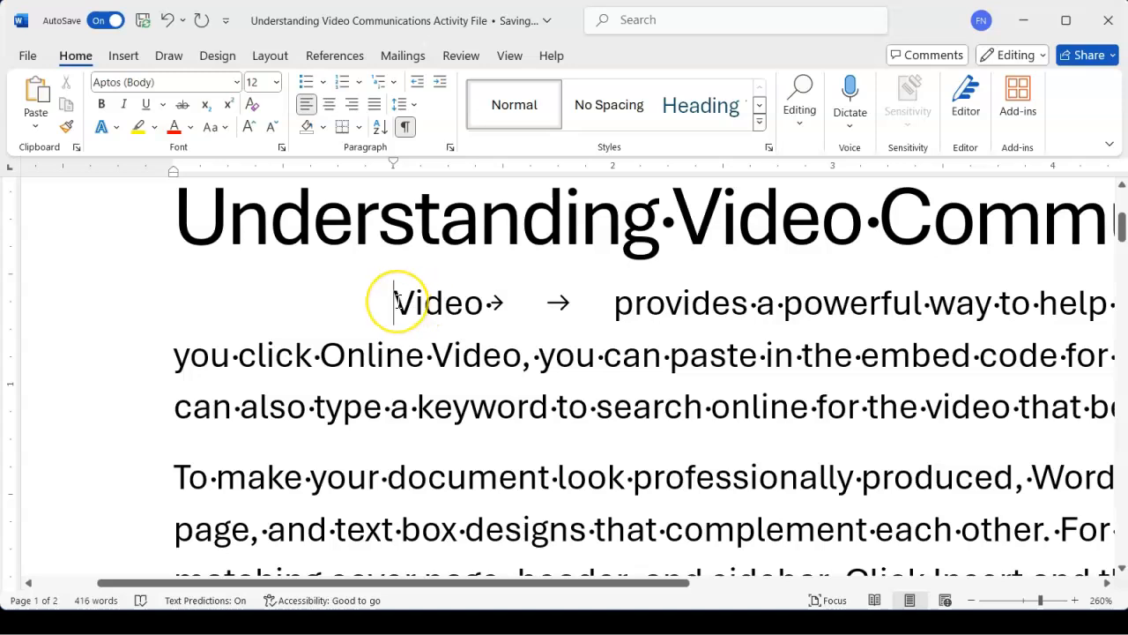
{"action": "key", "text": "BackSpace"}
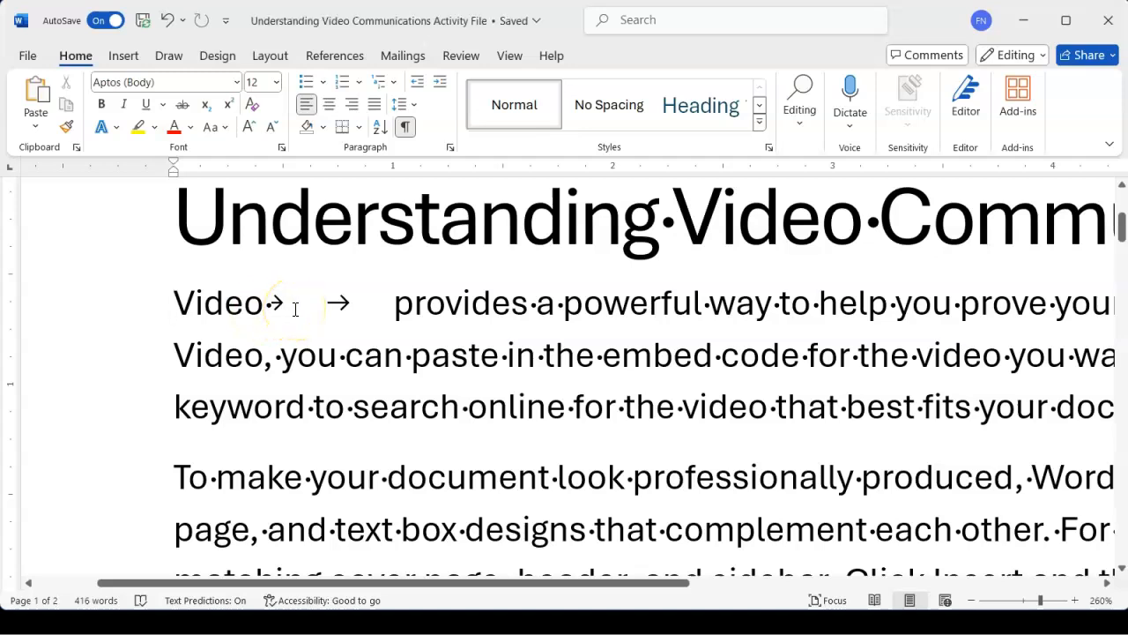
{"action": "key", "text": "Tab"}
{"action": "key", "text": "Tab"}
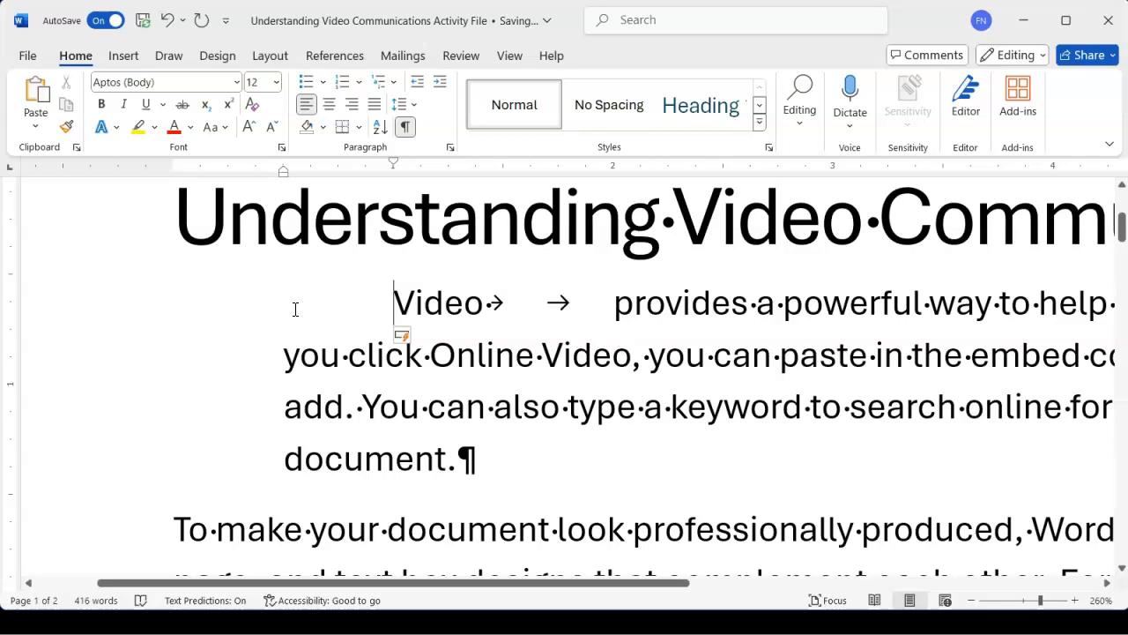
{"action": "key", "text": "ctrl+z"}
{"action": "key", "text": "ctrl+z"}
{"action": "key", "text": "ctrl+z"}
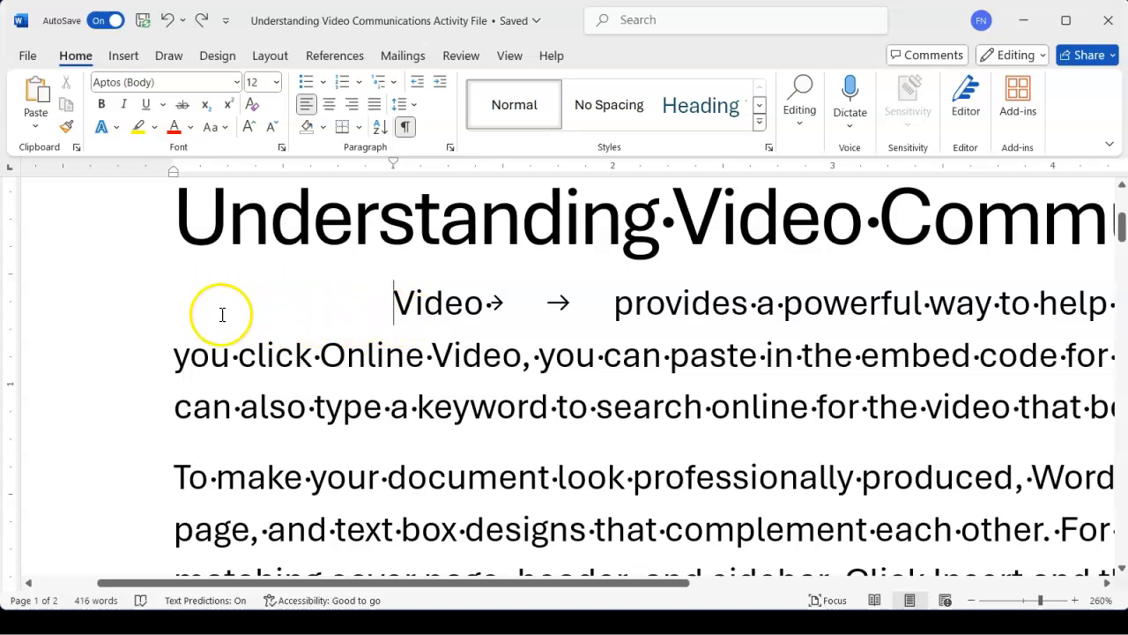
Step: Remove the first-line indent from the first body paragraph below the title
{"action": "left_click", "coordinate": [371, 309]}
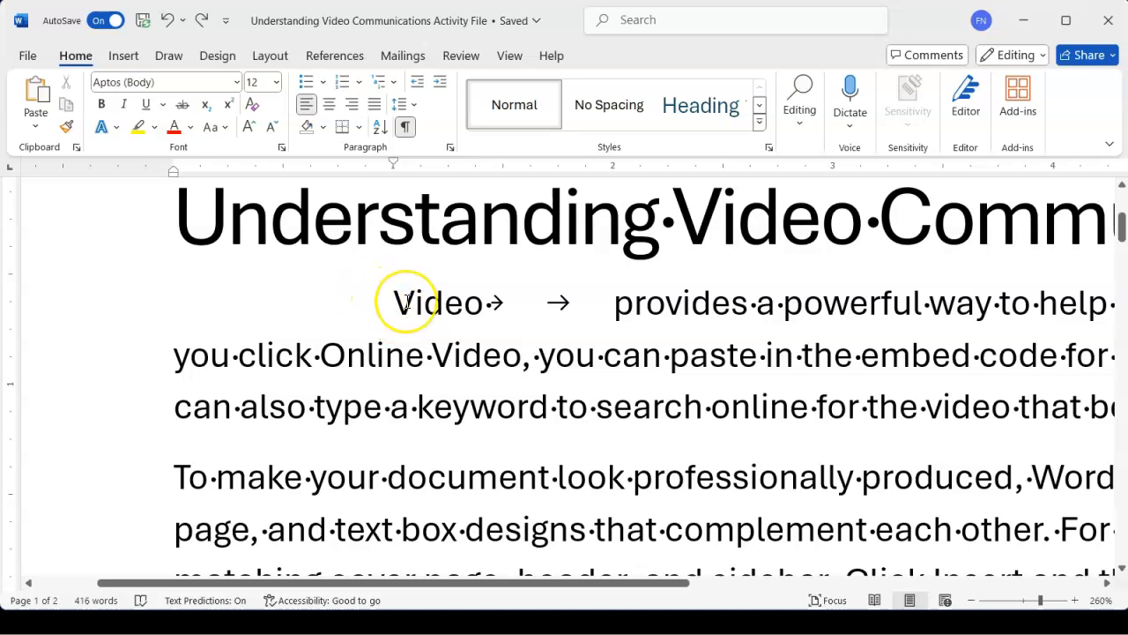
{"action": "left_click", "coordinate": [316, 315]}
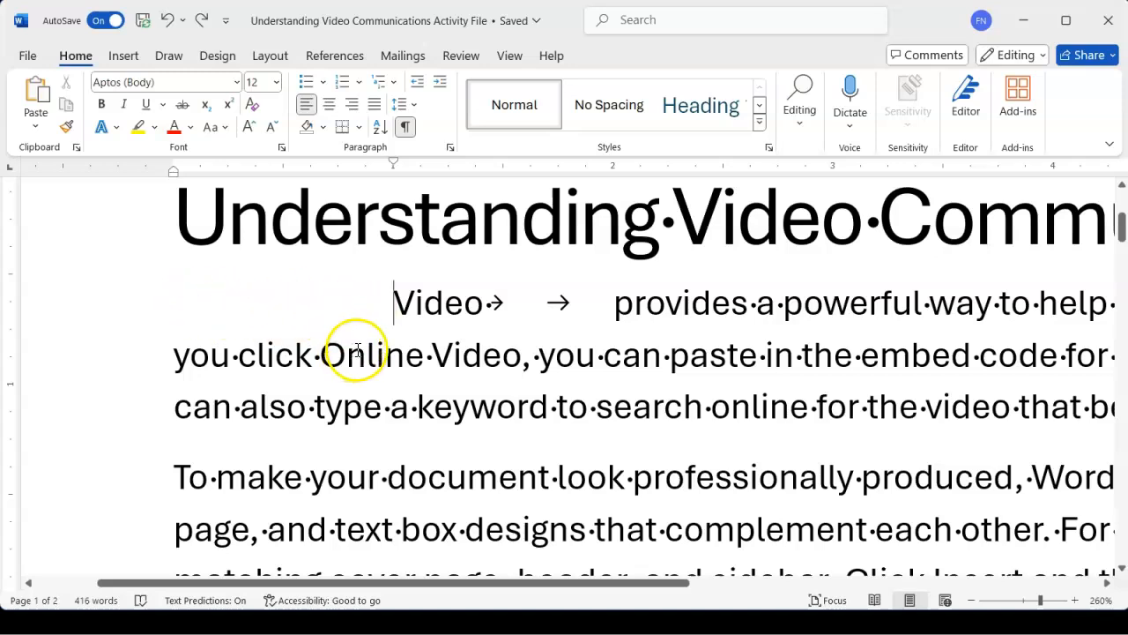
{"action": "left_click", "coordinate": [394, 329]}
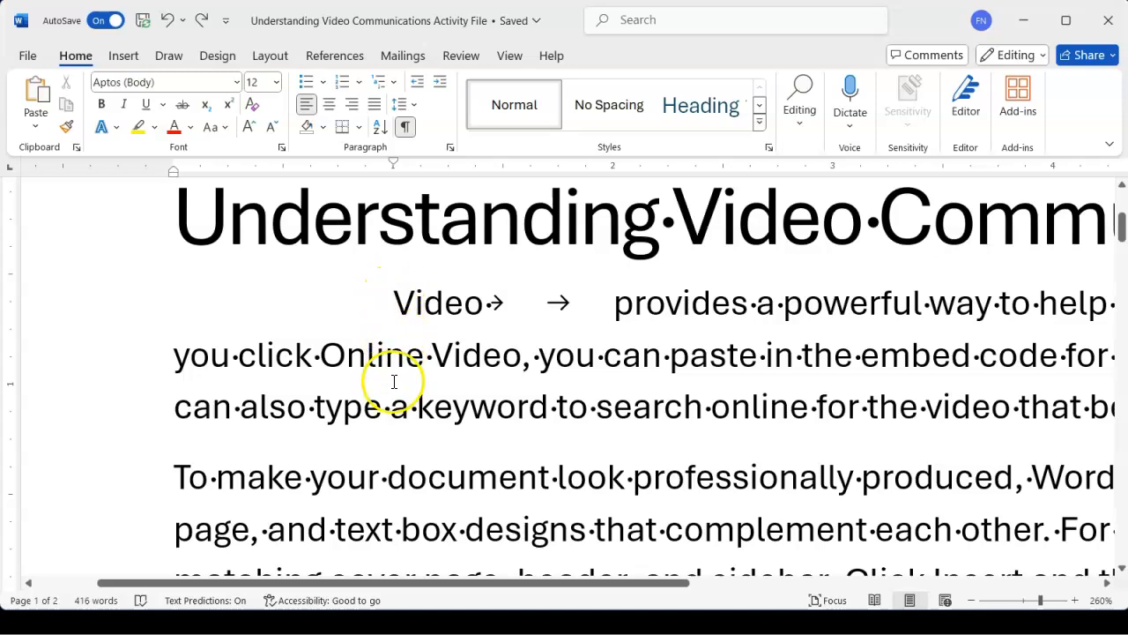
{"action": "right_click", "coordinate": [396, 305]}
{"action": "left_click", "coordinate": [397, 304]}
{"action": "right_click", "coordinate": [396, 304]}
{"action": "left_click", "coordinate": [396, 304]}
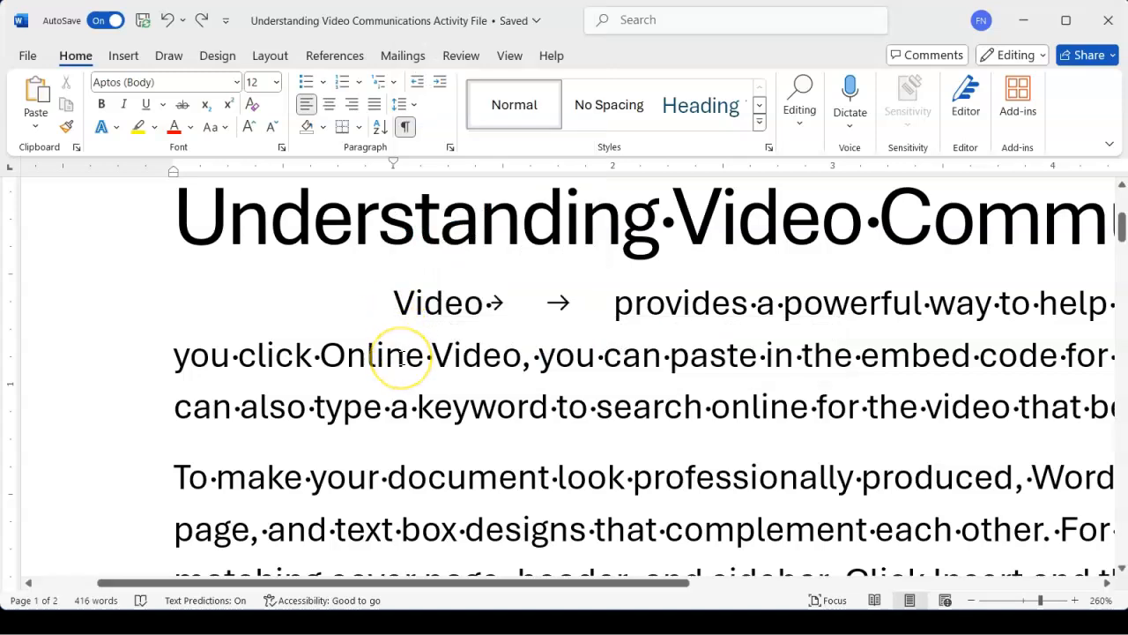
{"action": "key", "text": "BackSpace"}
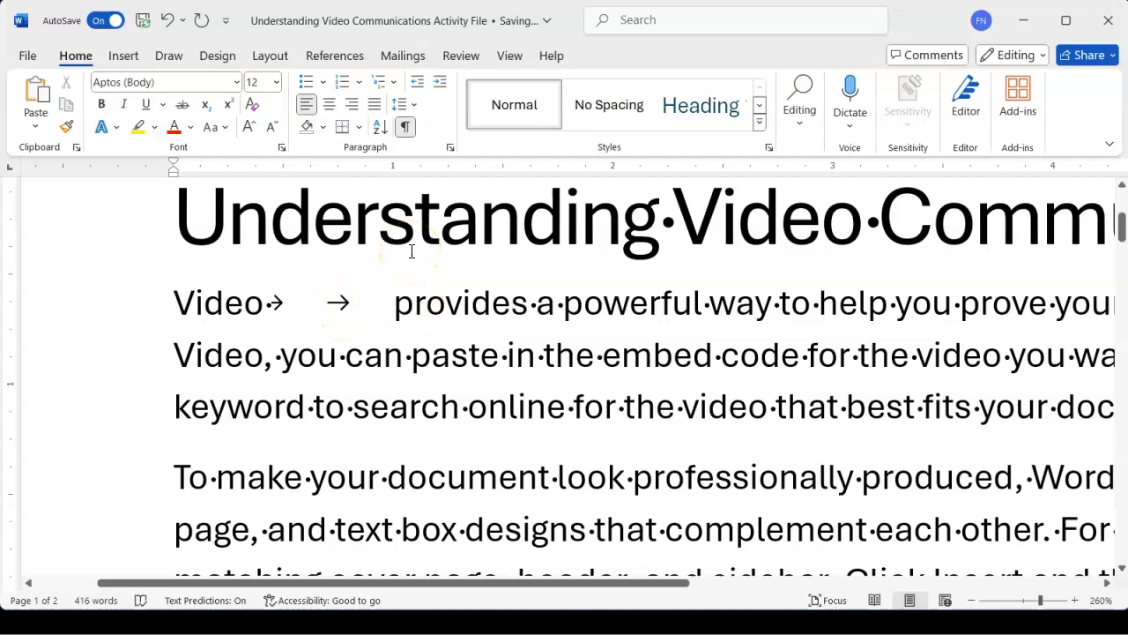
Step: Hide the nonprinting characters and examine the gap after "Video" in whole-page view and in close-up
{"action": "key", "text": "ctrl+shift+8"}
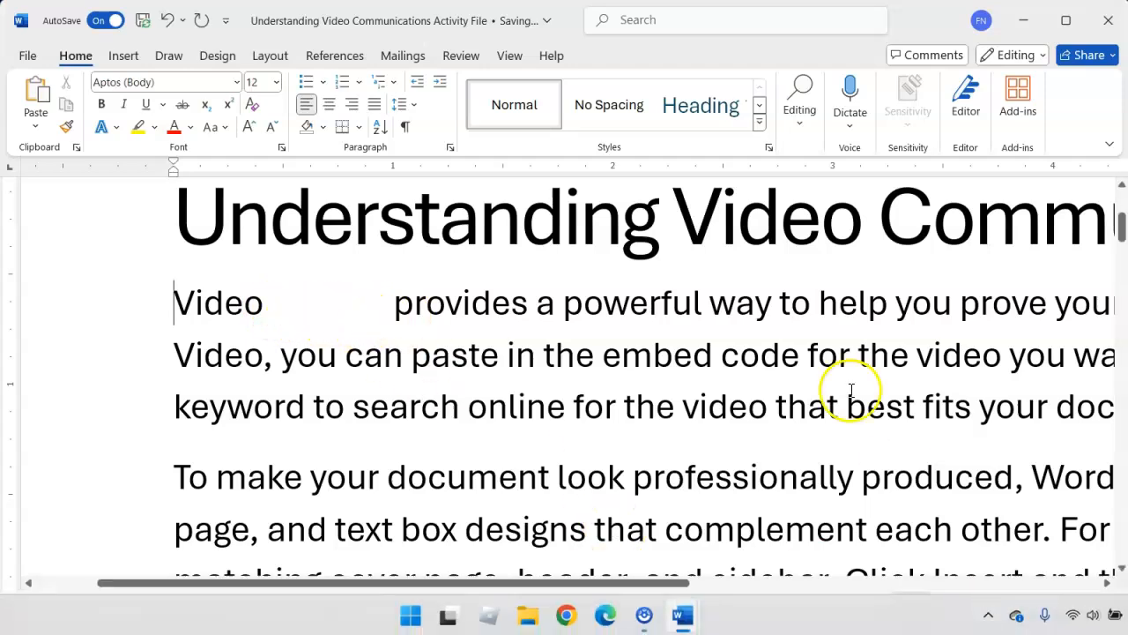
{"action": "left_click", "coordinate": [513, 58]}
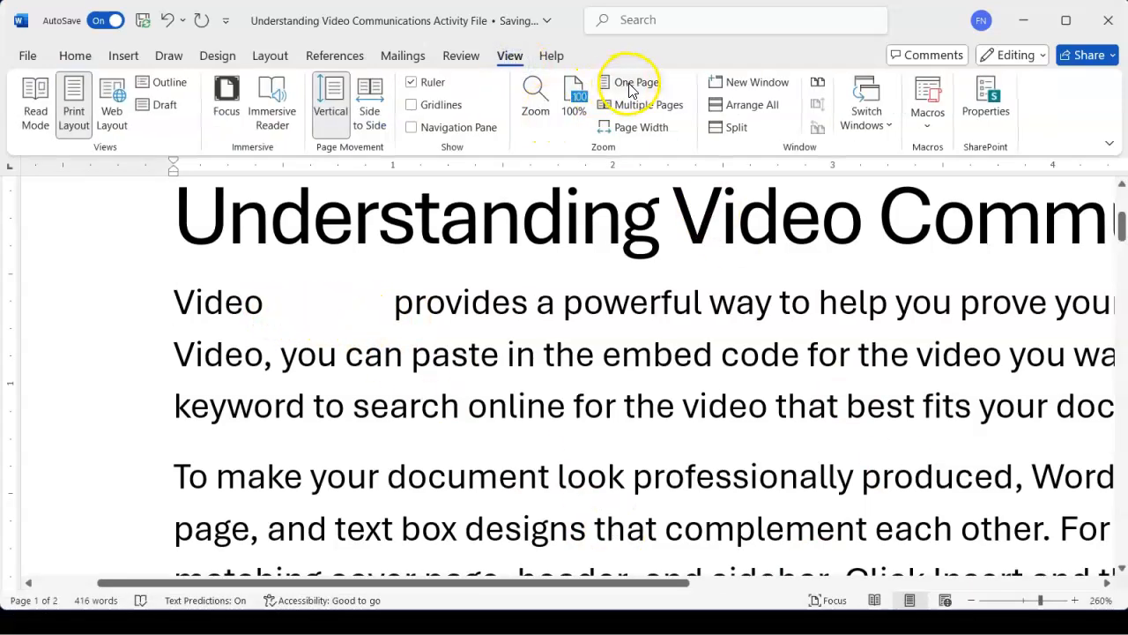
{"action": "left_click", "coordinate": [630, 82]}
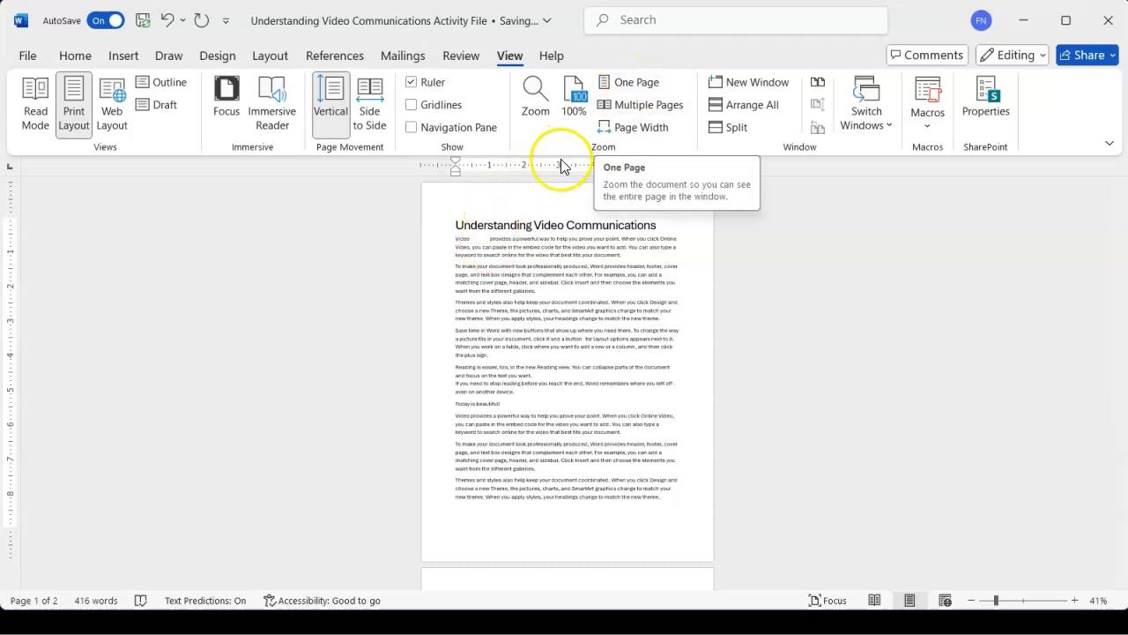
{"action": "left_click", "coordinate": [1053, 600]}
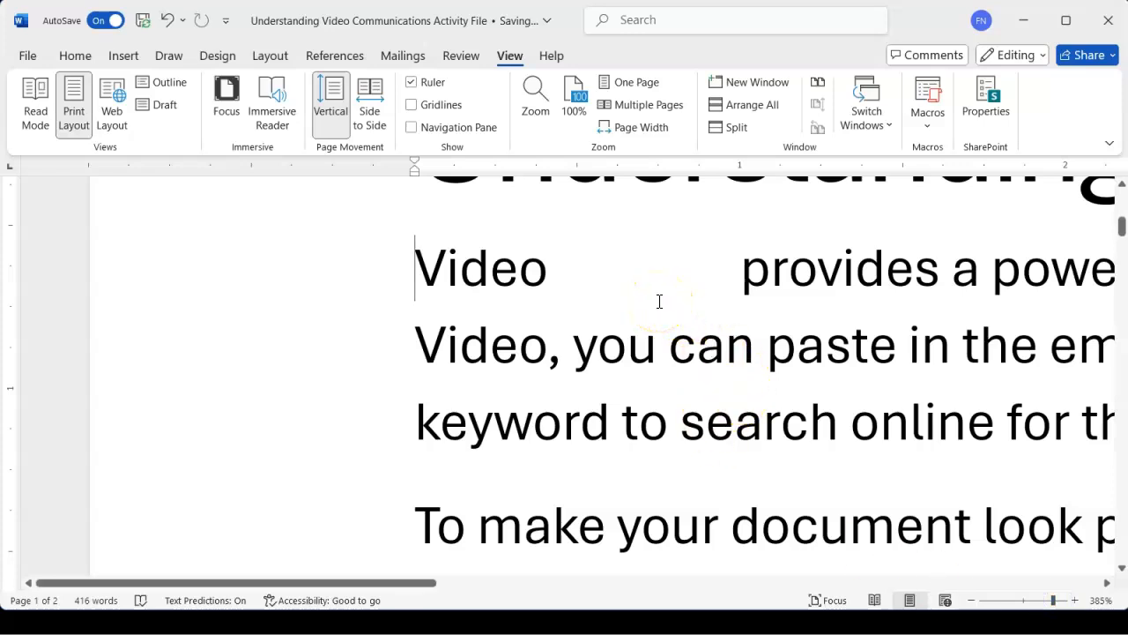
Step: Show the nonprinting characters again and delete the two tabs between "Video" and "provides" in the first body paragraph
{"action": "key", "text": "ctrl+shift+8"}
{"action": "left_click", "coordinate": [740, 284]}
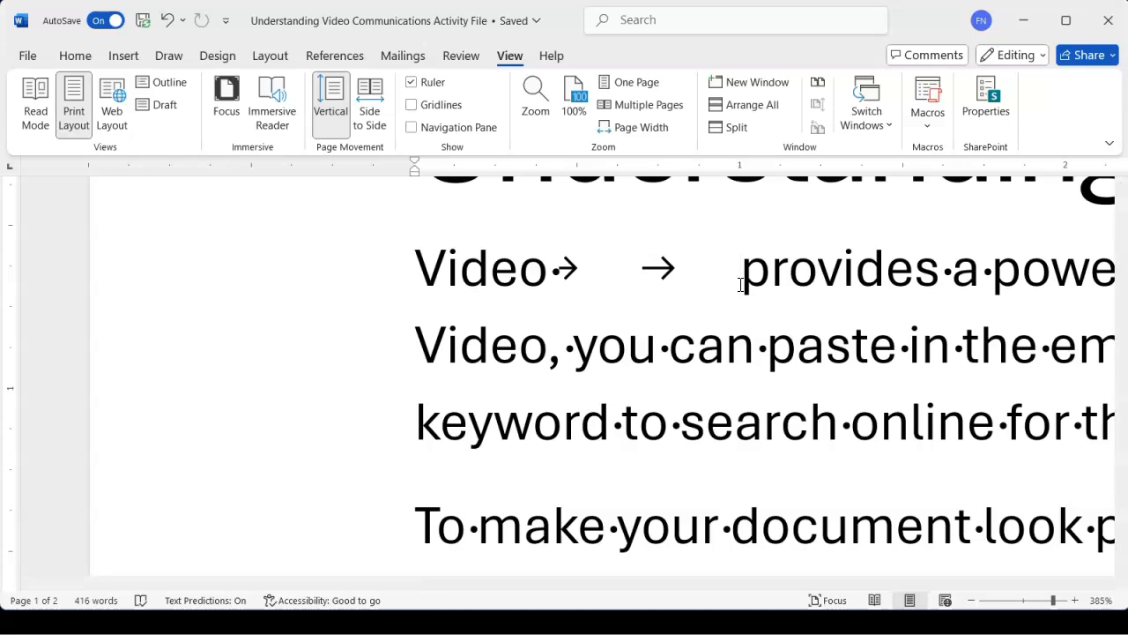
{"action": "key", "text": "BackSpace"}
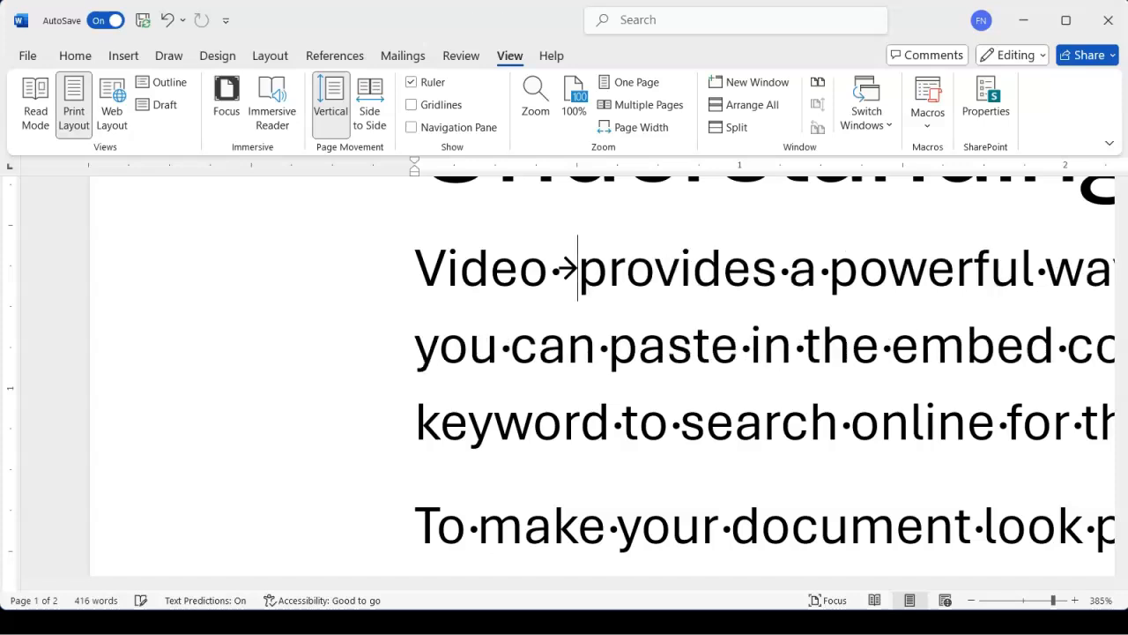
{"action": "key", "text": "BackSpace"}
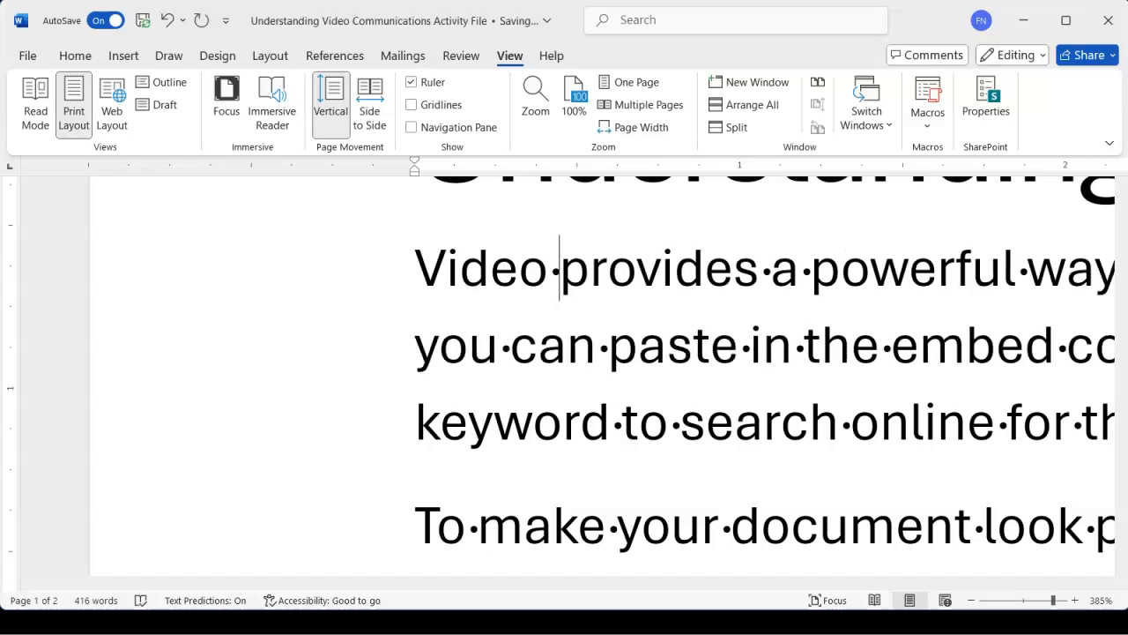
{"action": "left_click", "coordinate": [1021, 608]}
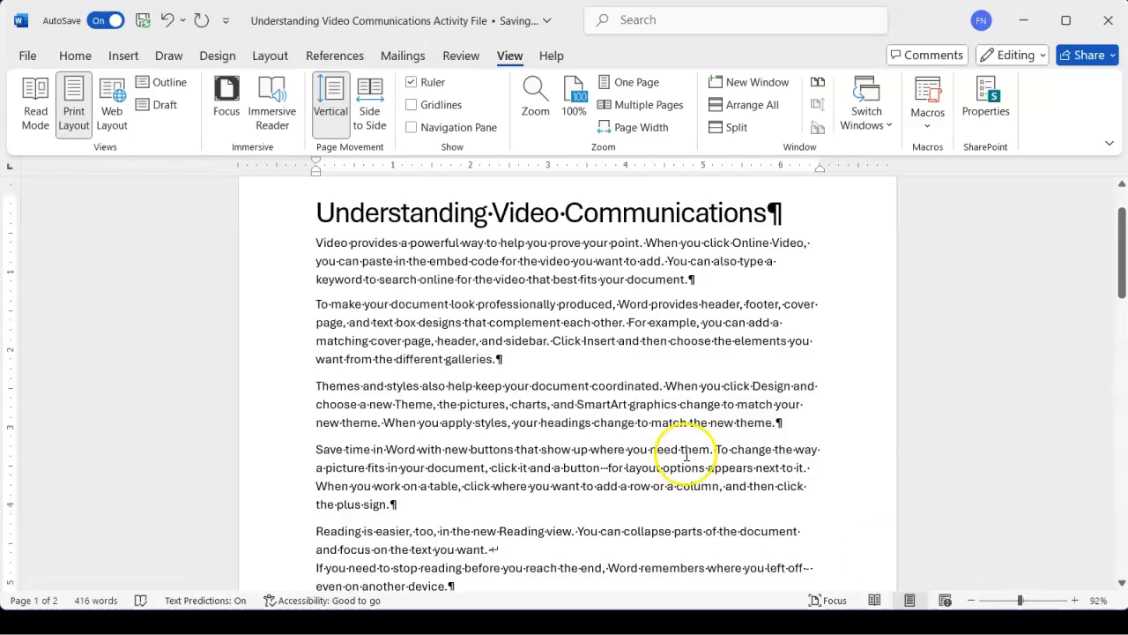
Step: Examine the spacing and nonprinting marks from the first page through the page break to the start of page two
{"action": "scroll", "coordinate": [632, 432], "scroll_direction": "down", "scroll_amount": 2}
{"action": "scroll", "coordinate": [631, 432], "scroll_direction": "up", "scroll_amount": 2}
{"action": "scroll", "coordinate": [631, 432], "scroll_direction": "down", "scroll_amount": 3}
{"action": "scroll", "coordinate": [631, 432], "scroll_direction": "down", "scroll_amount": 4}
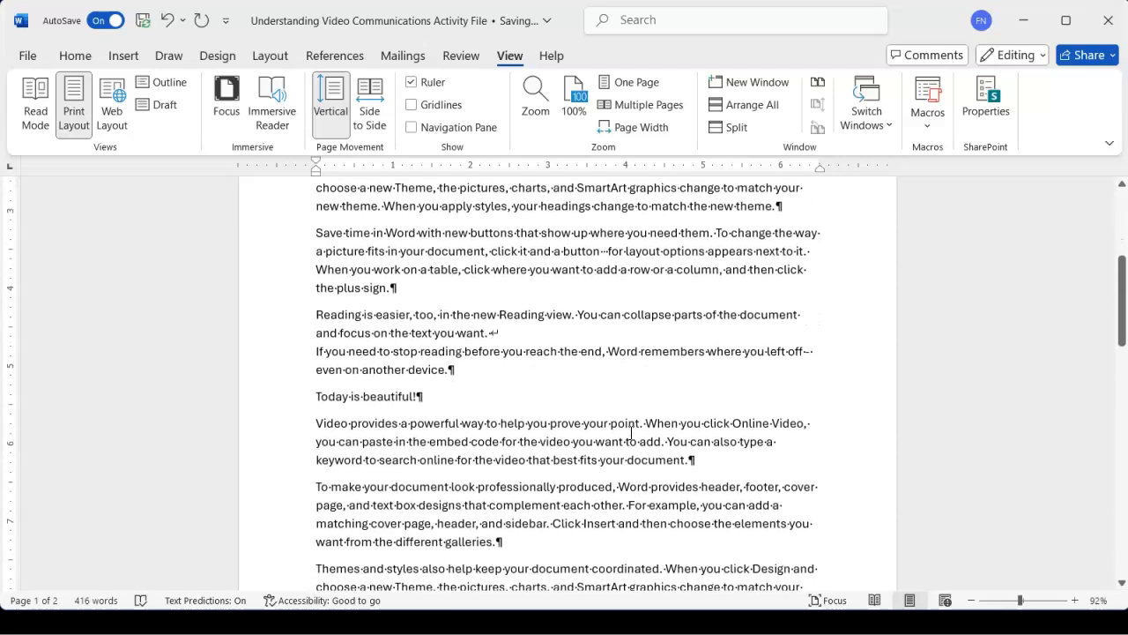
{"action": "scroll", "coordinate": [631, 432], "scroll_direction": "up", "scroll_amount": 1}
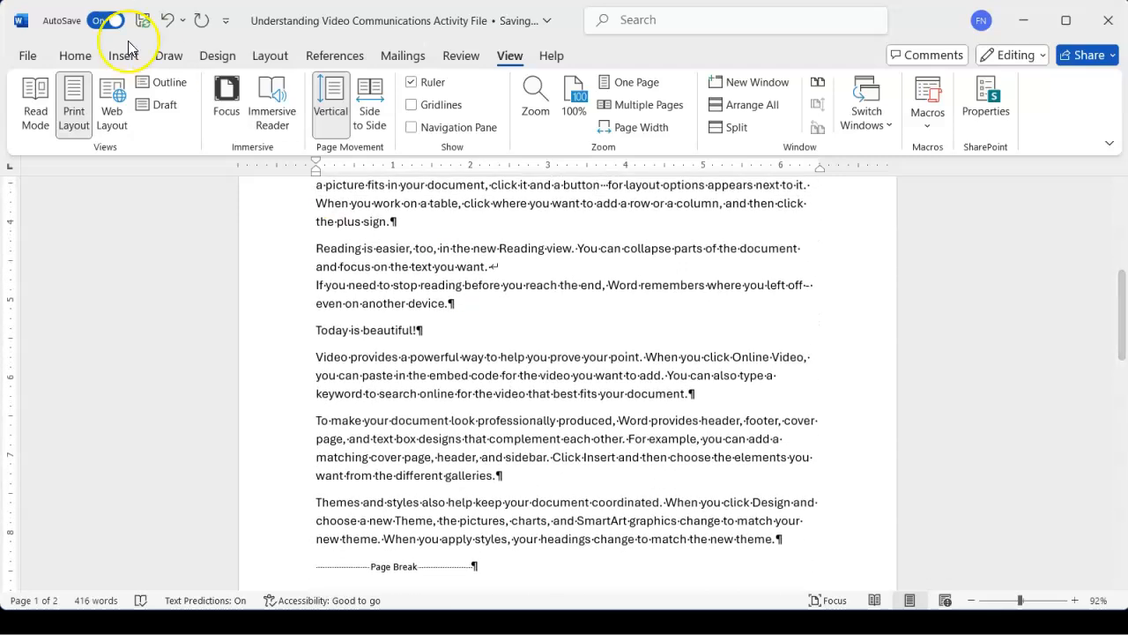
{"action": "scroll", "coordinate": [422, 370], "scroll_direction": "up", "scroll_amount": 3}
{"action": "scroll", "coordinate": [425, 373], "scroll_direction": "down", "scroll_amount": 2}
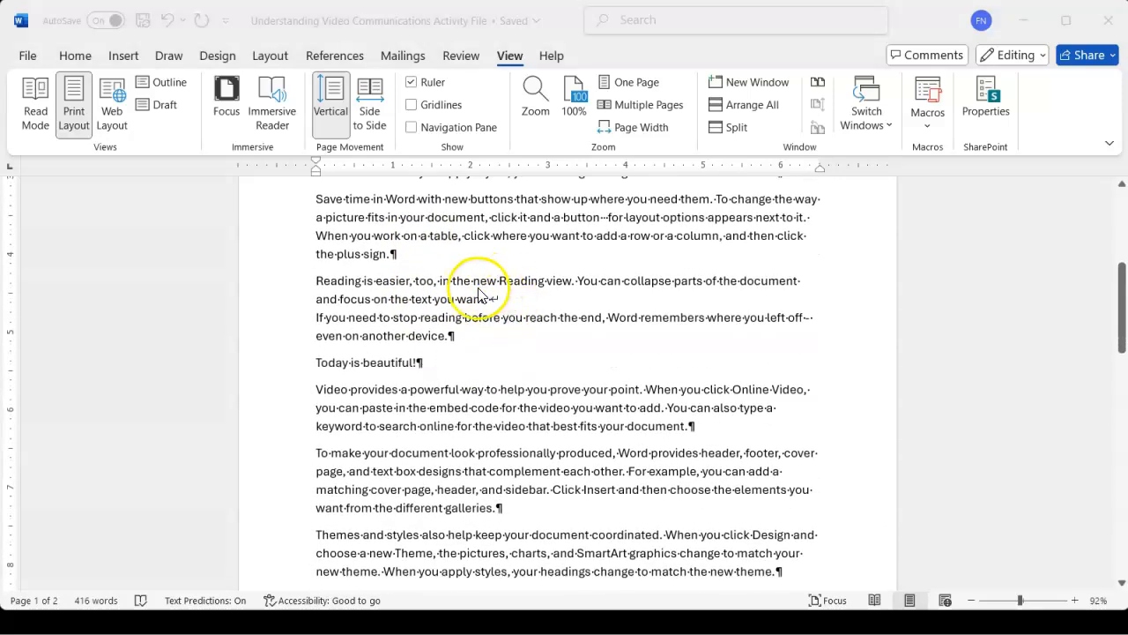
{"action": "scroll", "coordinate": [510, 362], "scroll_direction": "down", "scroll_amount": 1}
{"action": "scroll", "coordinate": [509, 362], "scroll_direction": "down", "scroll_amount": 5}
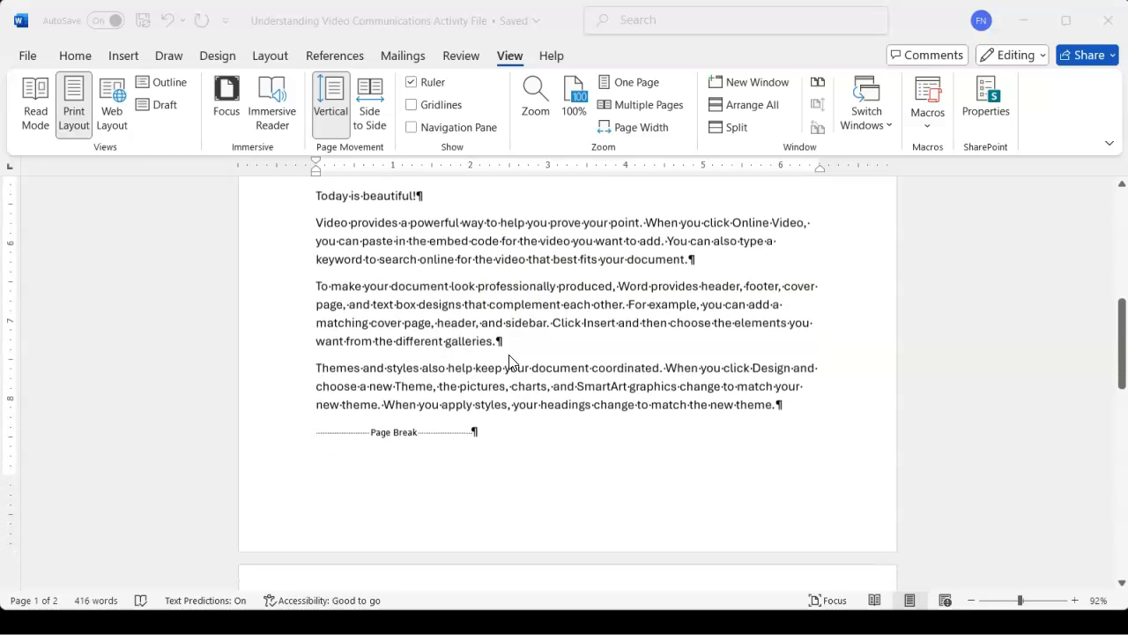
{"action": "scroll", "coordinate": [508, 361], "scroll_direction": "down", "scroll_amount": 1}
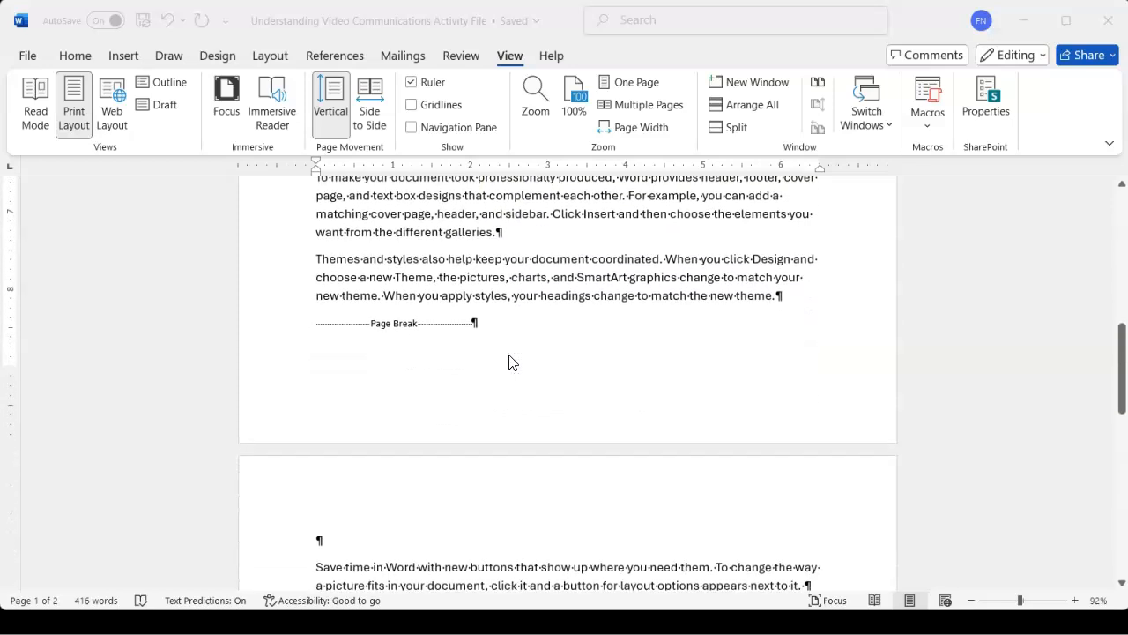
{"action": "scroll", "coordinate": [415, 352], "scroll_direction": "down", "scroll_amount": 3}
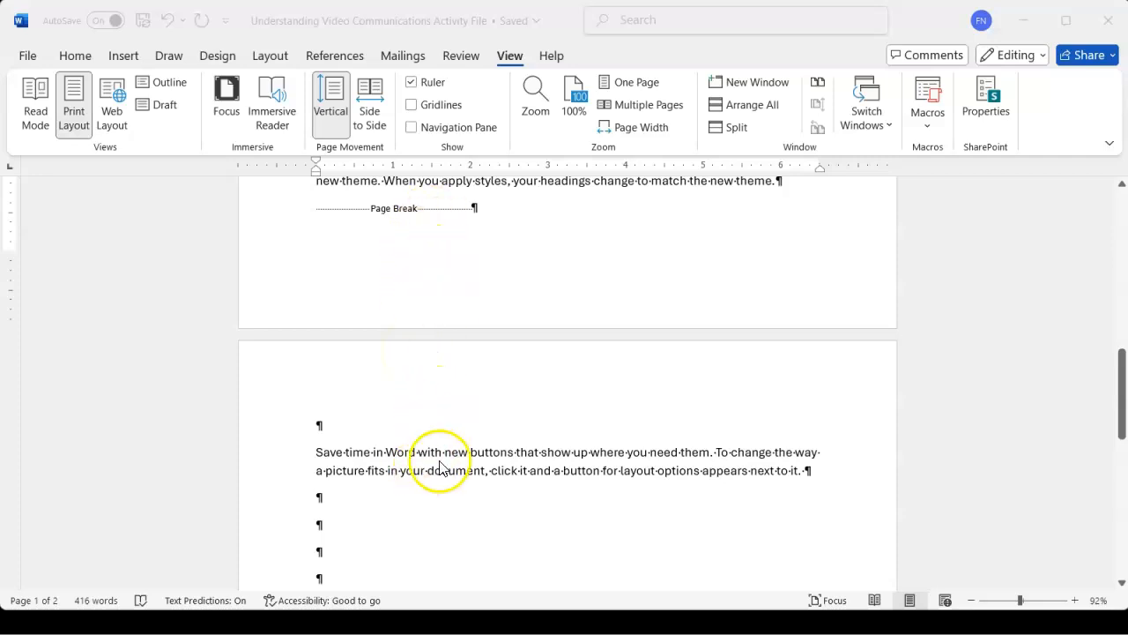
{"action": "scroll", "coordinate": [424, 370], "scroll_direction": "up", "scroll_amount": 1}
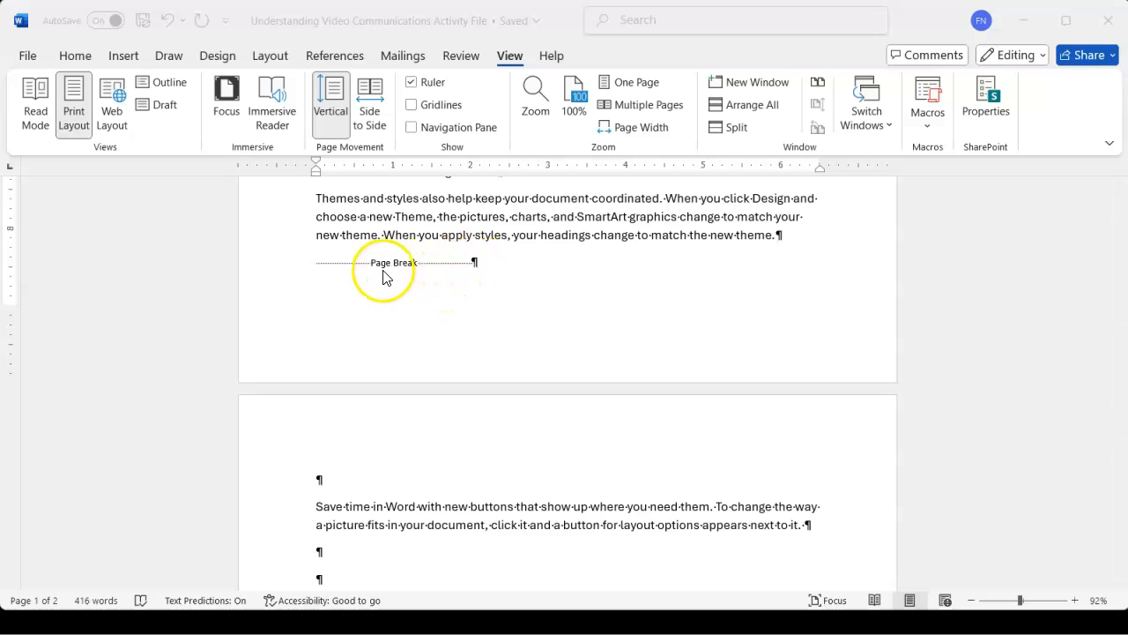
Step: Delete the page break below the last "Themes and styles" paragraph on page one
{"action": "left_click", "coordinate": [474, 263]}
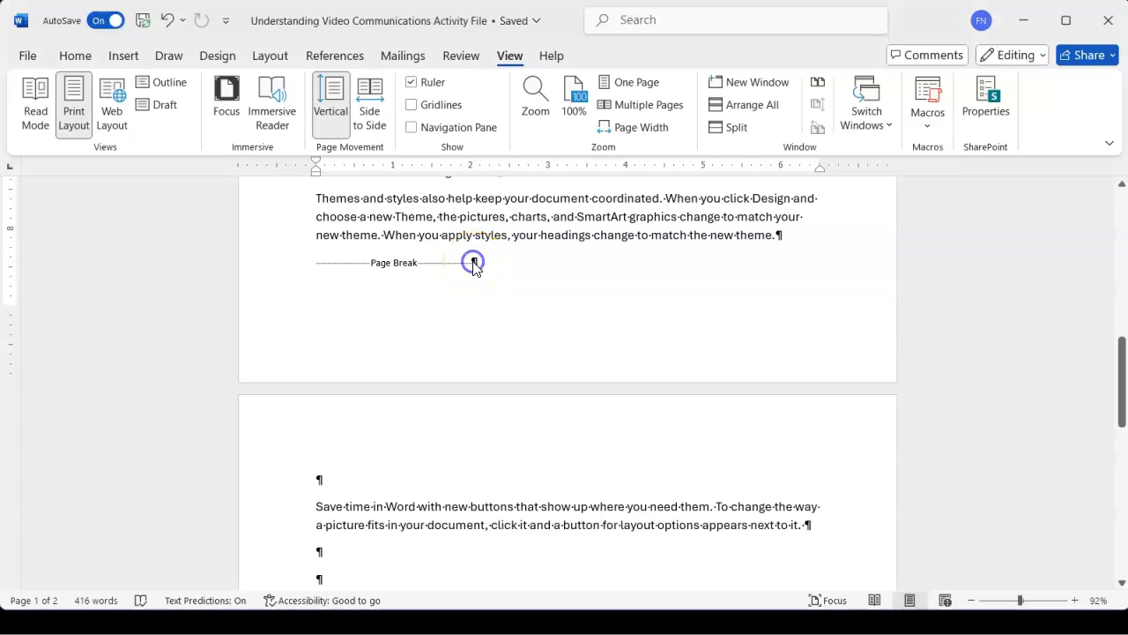
{"action": "left_click", "coordinate": [511, 294]}
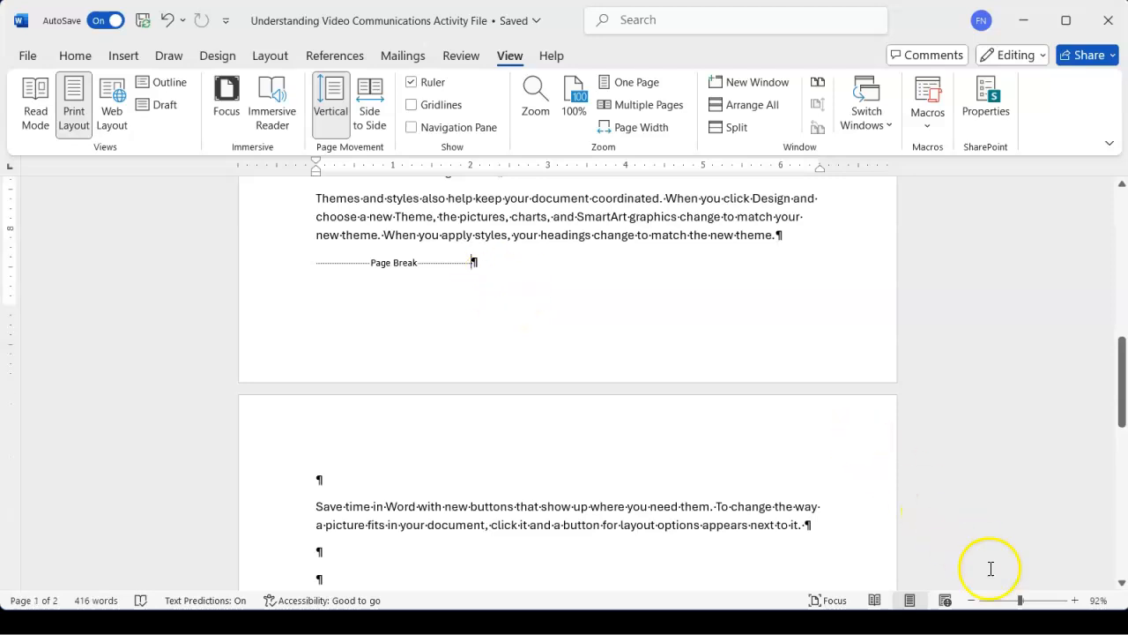
{"action": "left_click", "coordinate": [1041, 605]}
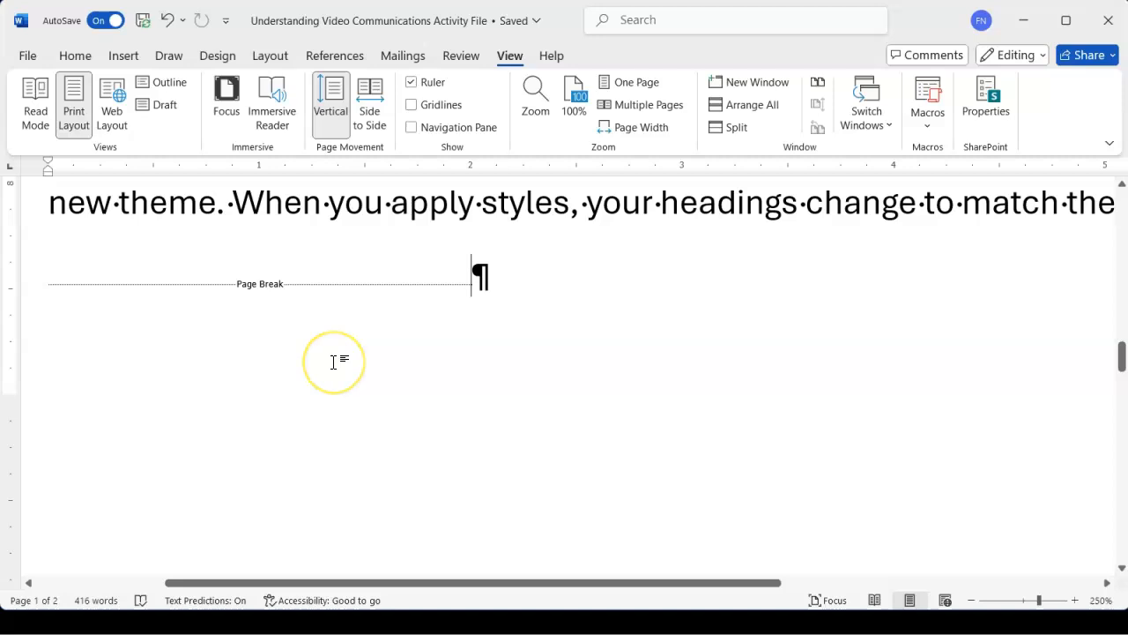
{"action": "key", "text": "BackSpace"}
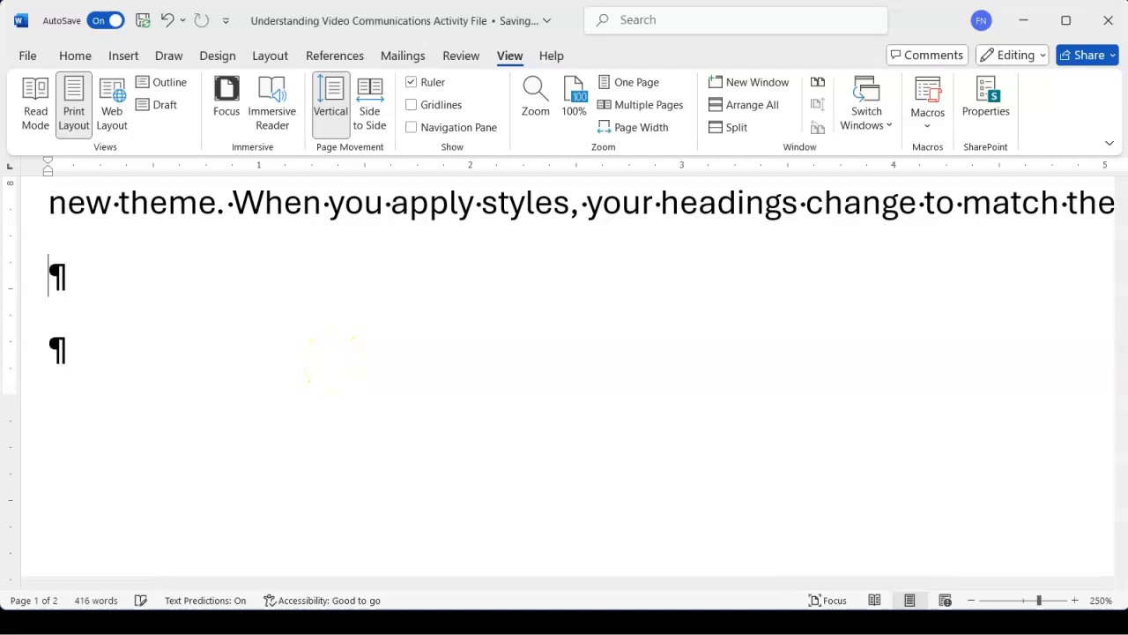
{"action": "left_click", "coordinate": [1020, 603]}
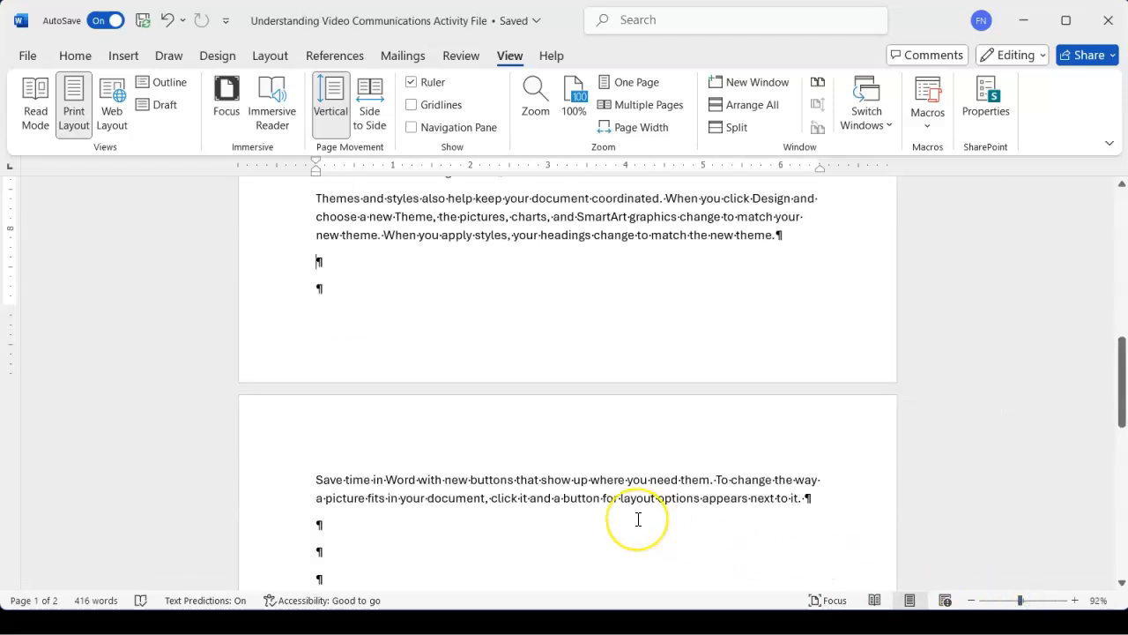